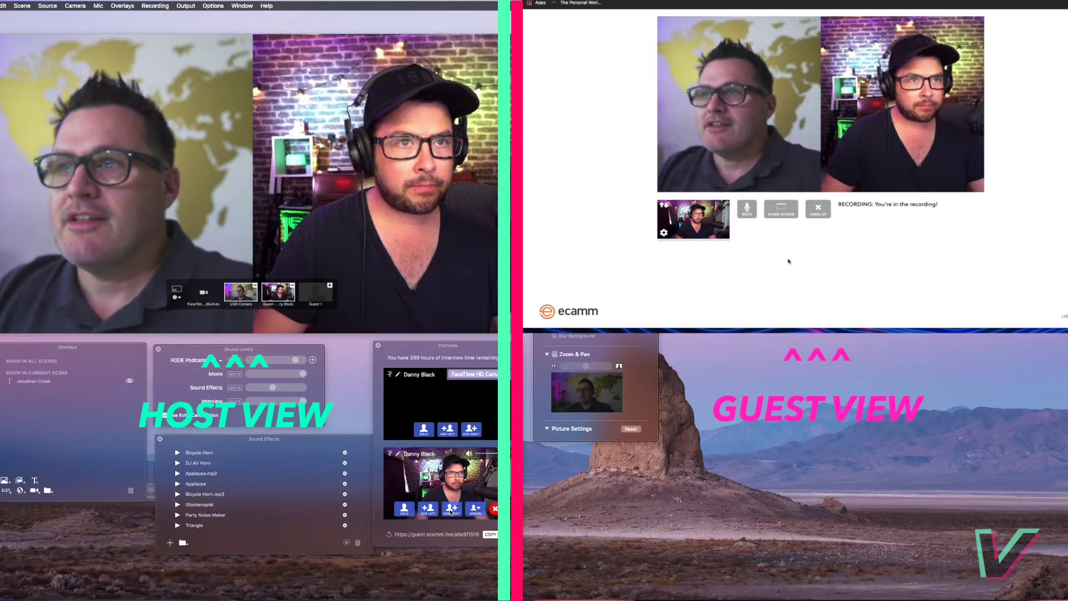
# Step: Toggle the main view between one large camera feed and side-by-side, ending side-by-side
pyautogui.moveTo(233, 231)
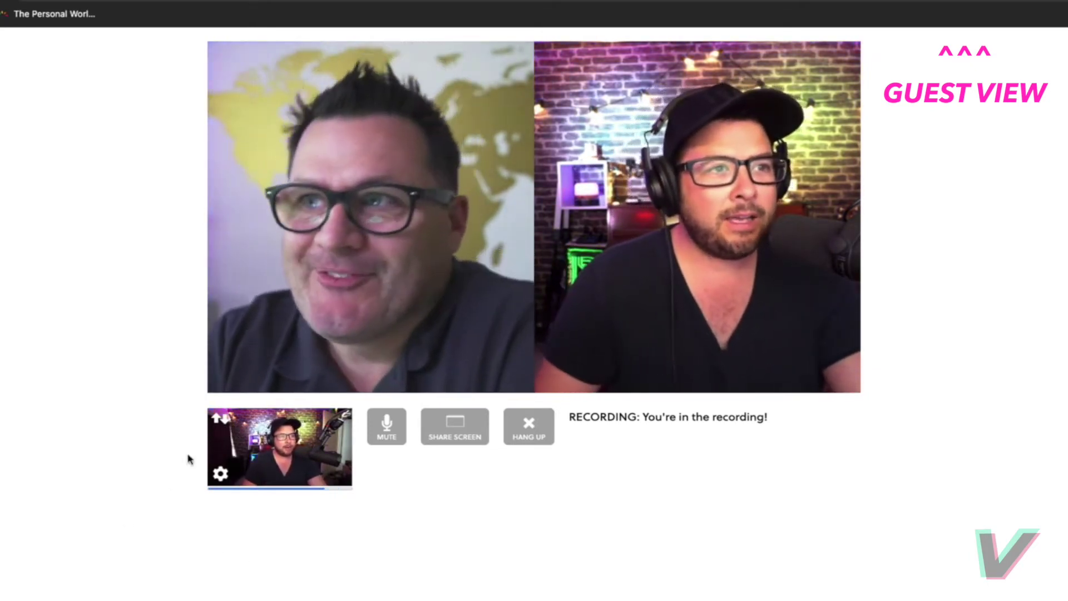
pyautogui.click(222, 426)
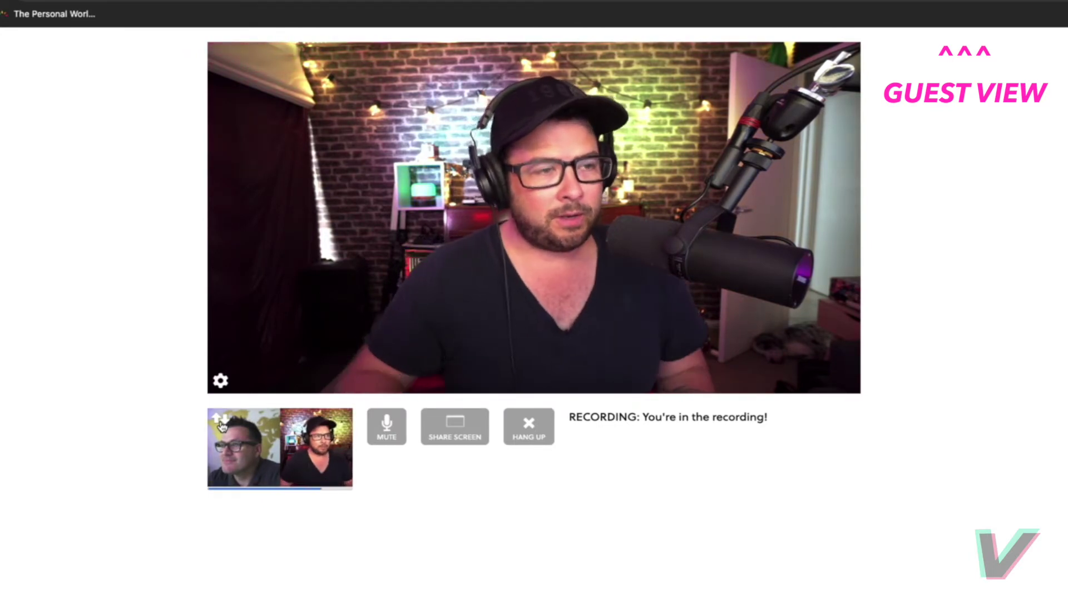
pyautogui.click(221, 421)
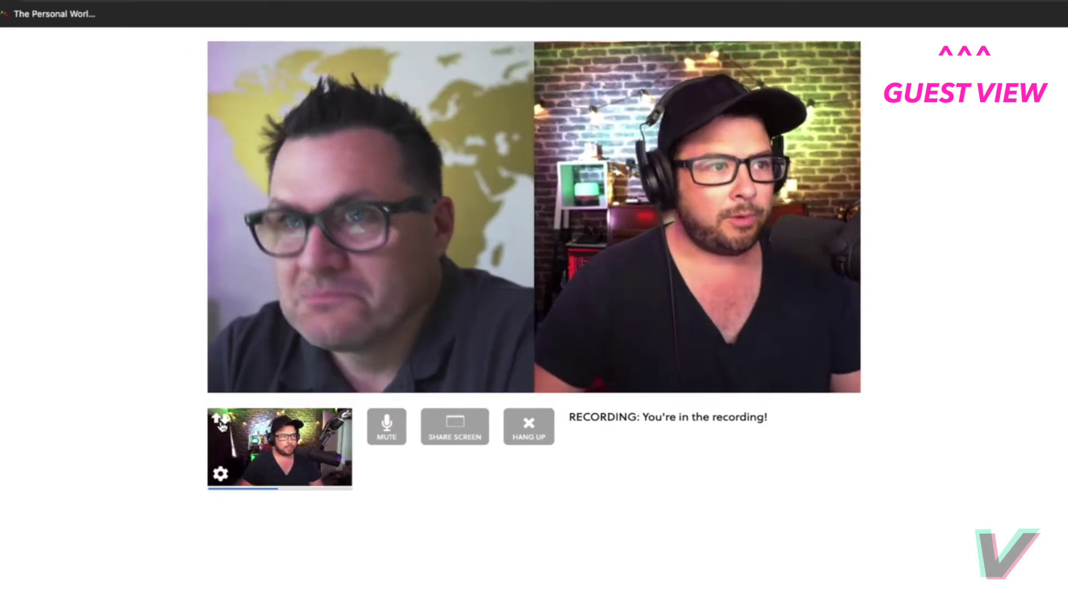
pyautogui.click(221, 421)
pyautogui.click(221, 421)
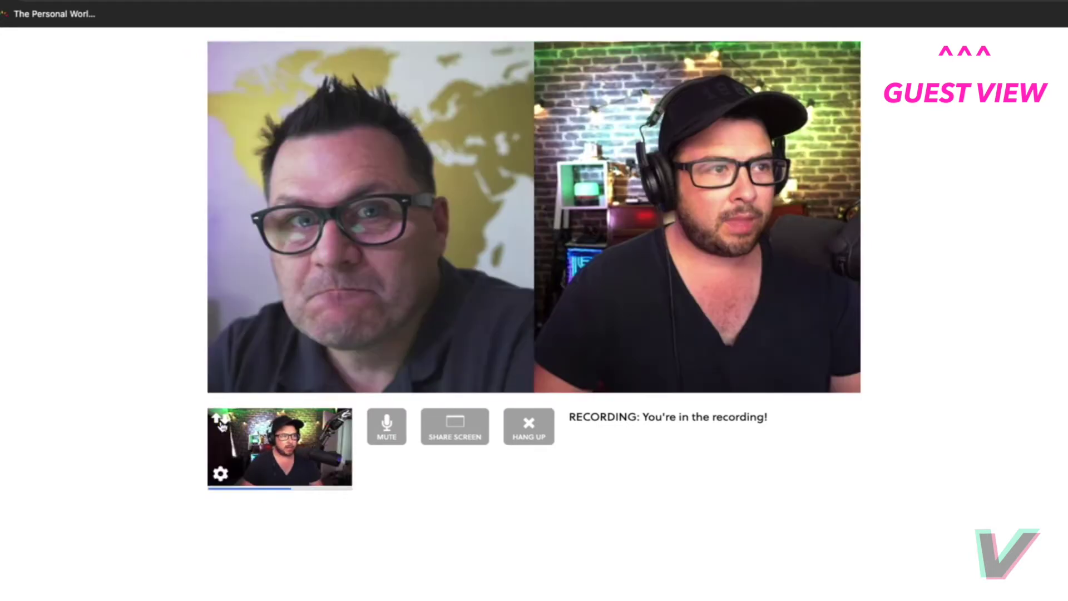
# Step: Review the guest's device settings, keeping Cam Link camera and Default - Studio 68c microphone
pyautogui.click(220, 474)
pyautogui.click(529, 410)
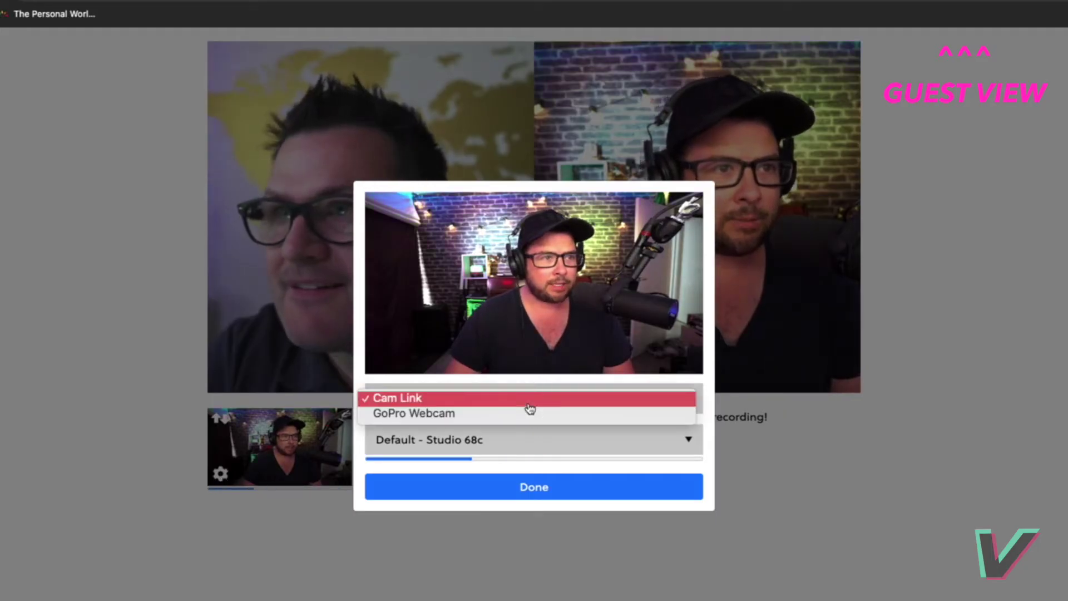
pyautogui.click(529, 439)
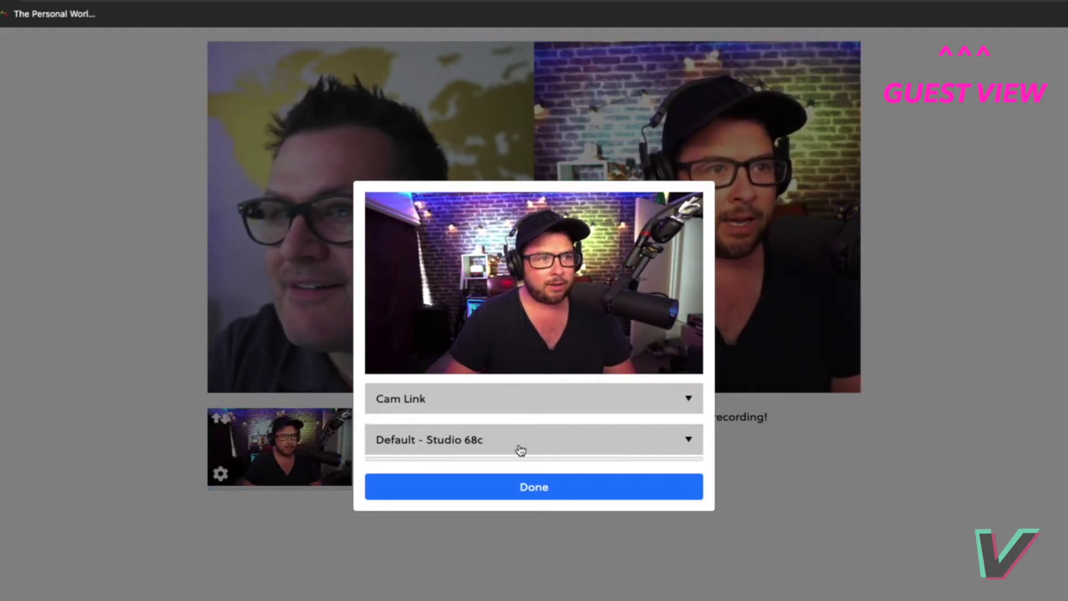
pyautogui.click(520, 448)
pyautogui.click(561, 447)
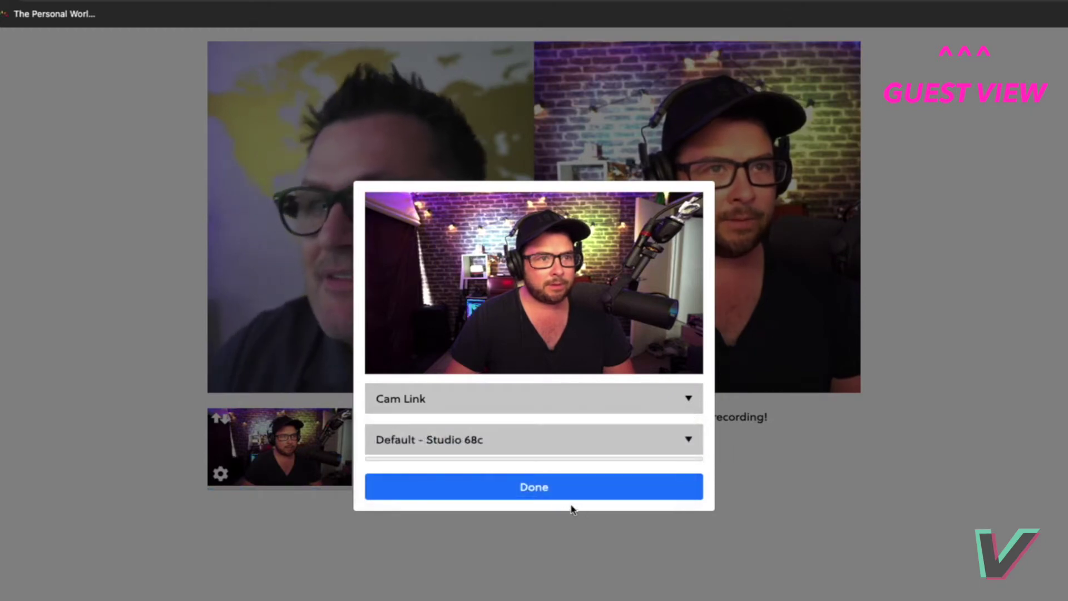
pyautogui.click(558, 489)
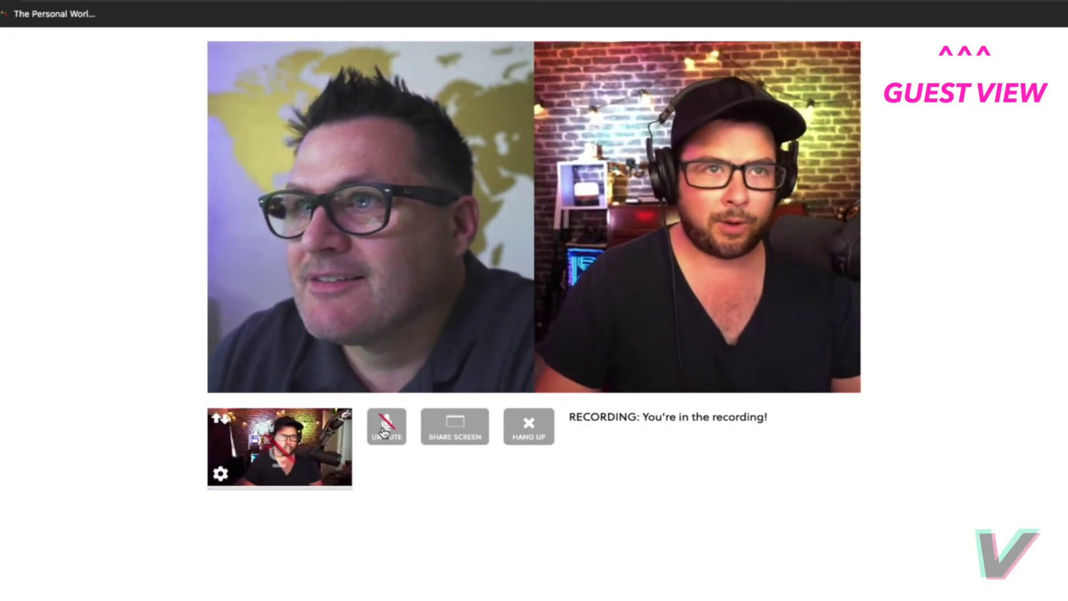
# Step: Unmute the guest's microphone, then open and dismiss the screen-share picker
pyautogui.click(385, 426)
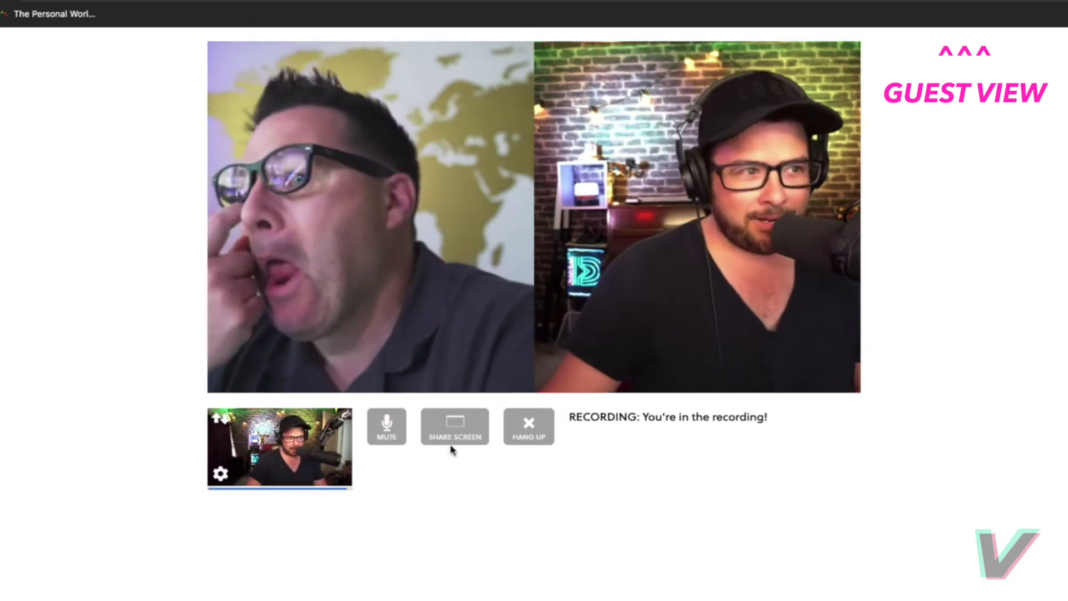
pyautogui.click(458, 440)
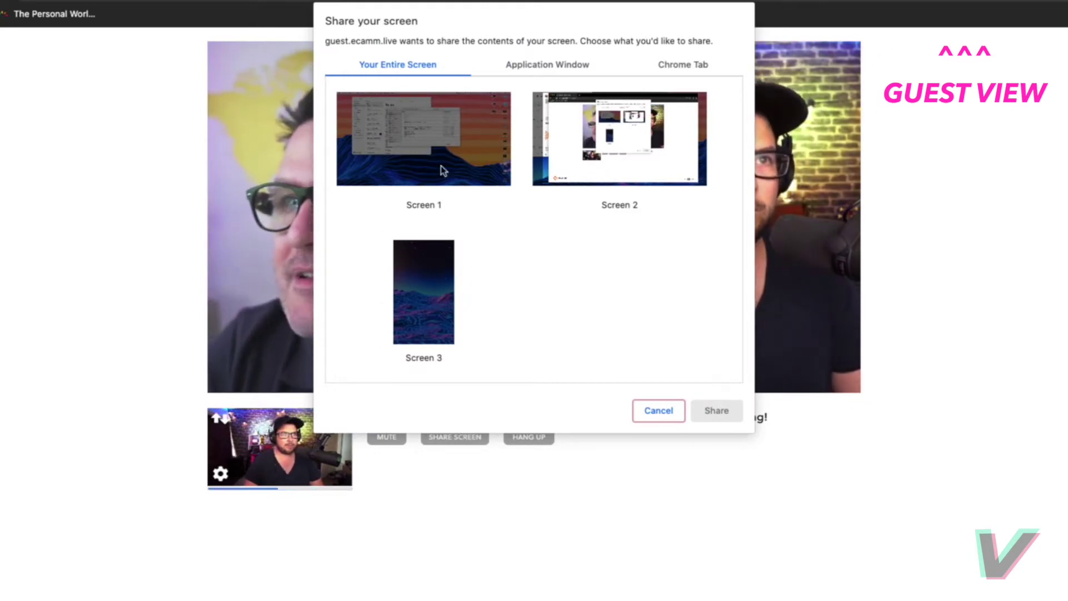
pyautogui.click(646, 411)
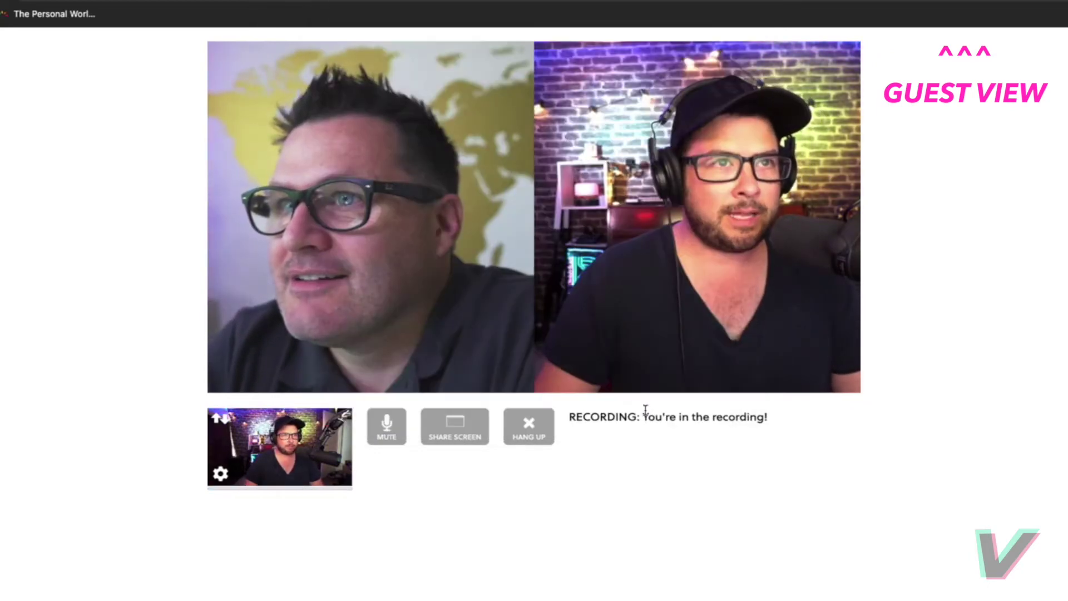
pyautogui.click(527, 431)
pyautogui.click(501, 512)
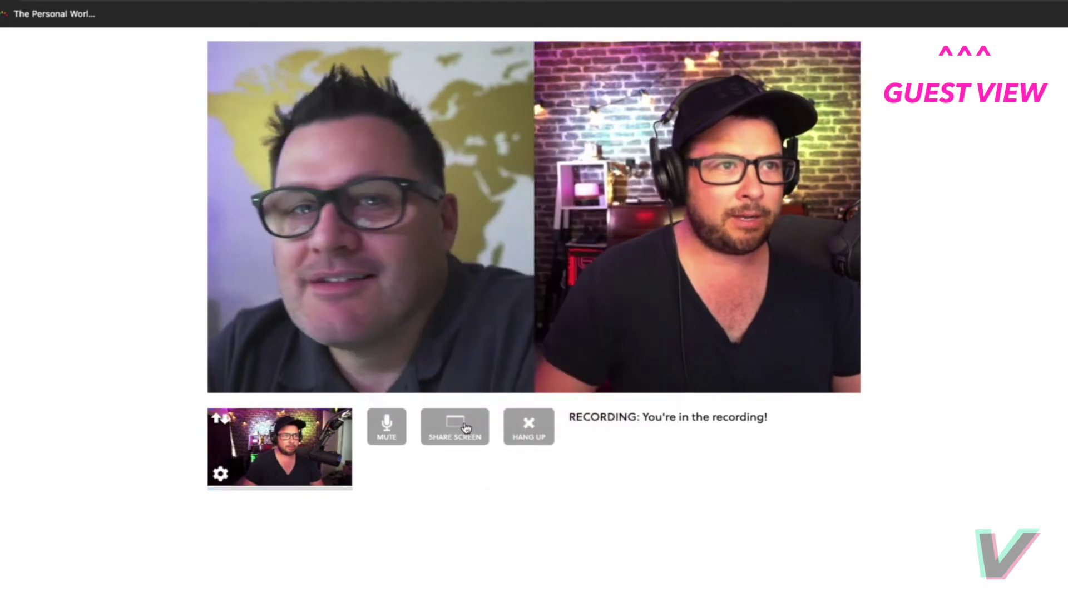
# Step: Reopen the share picker, browse the Application Window and Chrome Tab lists, and cancel without sharing
pyautogui.click(465, 427)
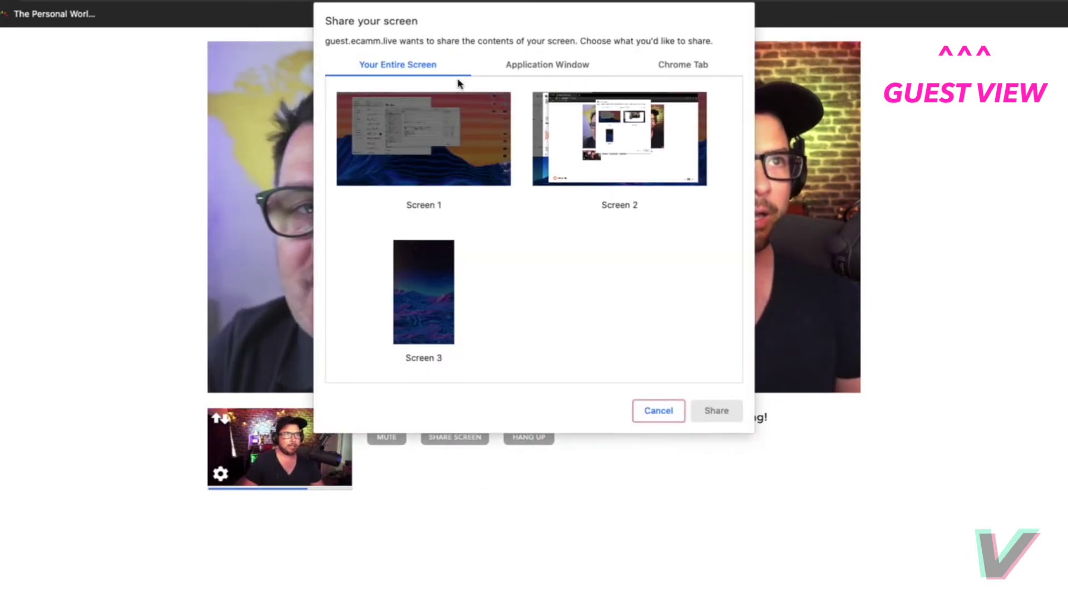
pyautogui.click(545, 65)
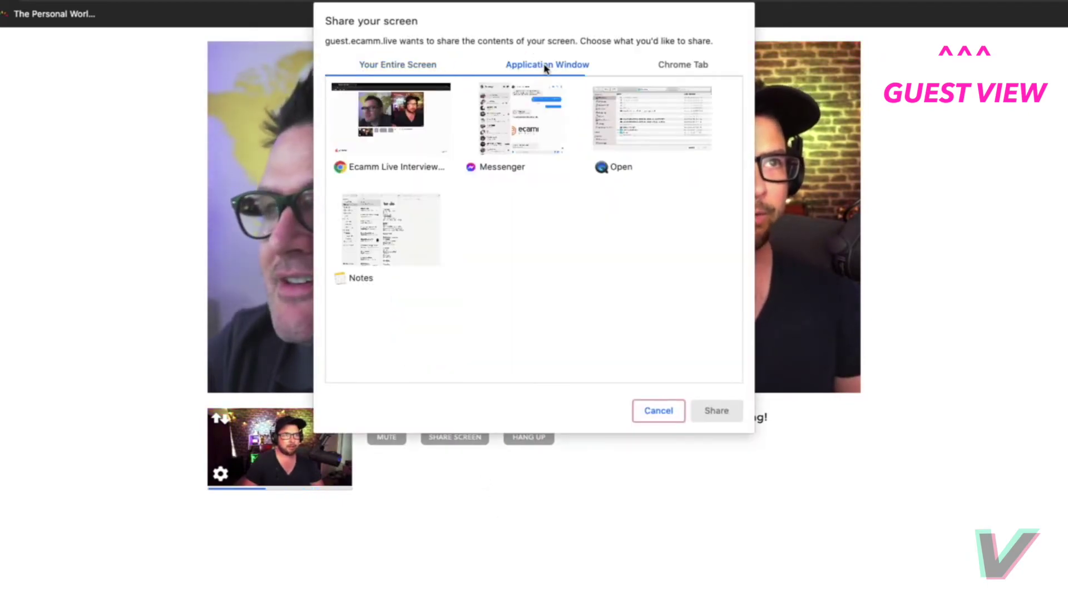
pyautogui.click(691, 67)
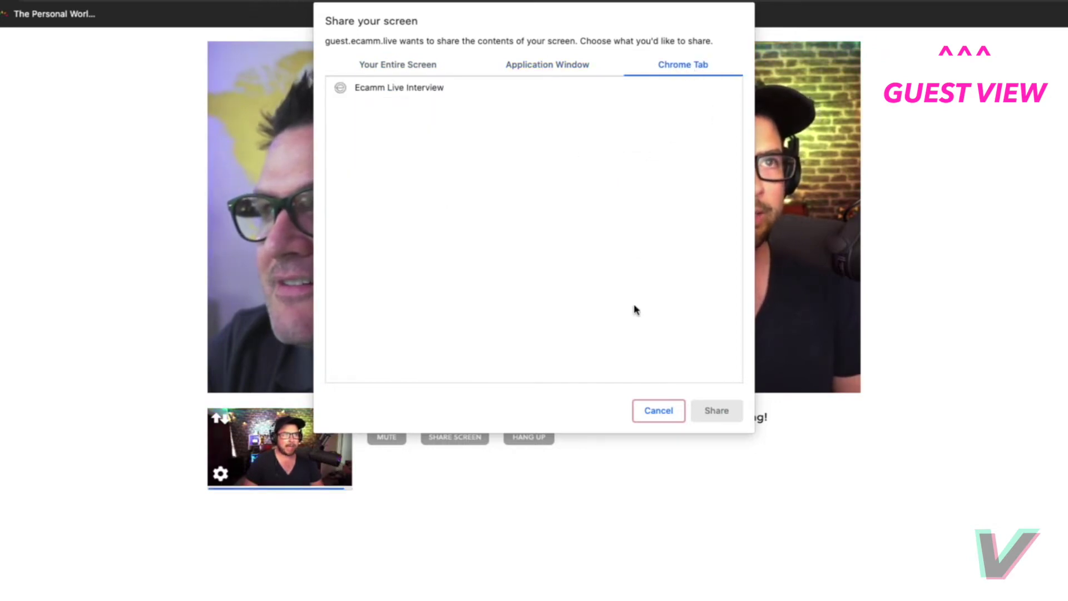
pyautogui.click(656, 412)
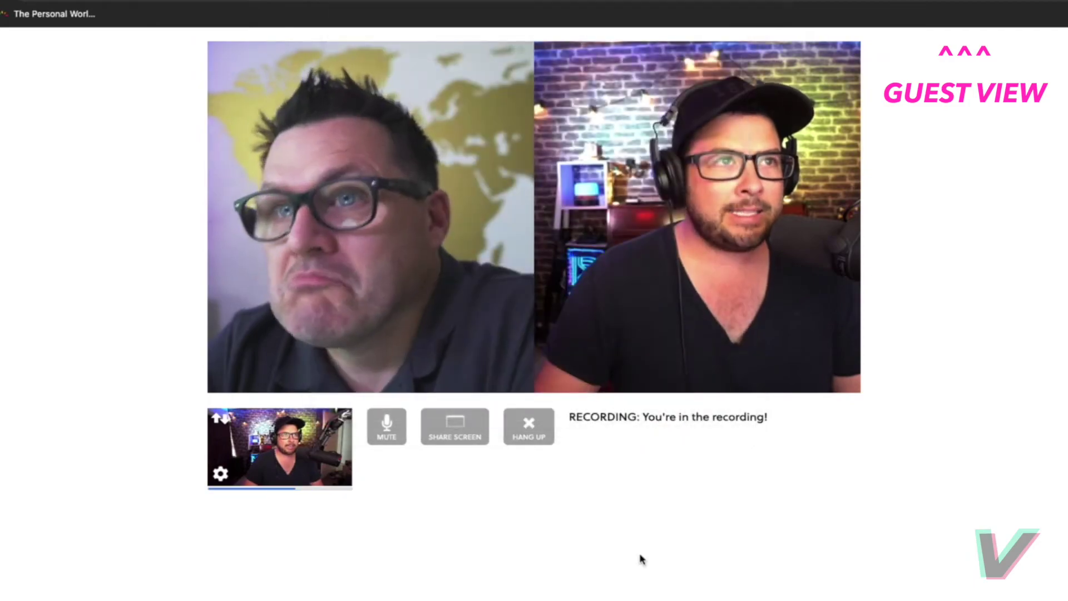
# Step: Open a new Chrome tab and go to virable.com
pyautogui.press('super+t')
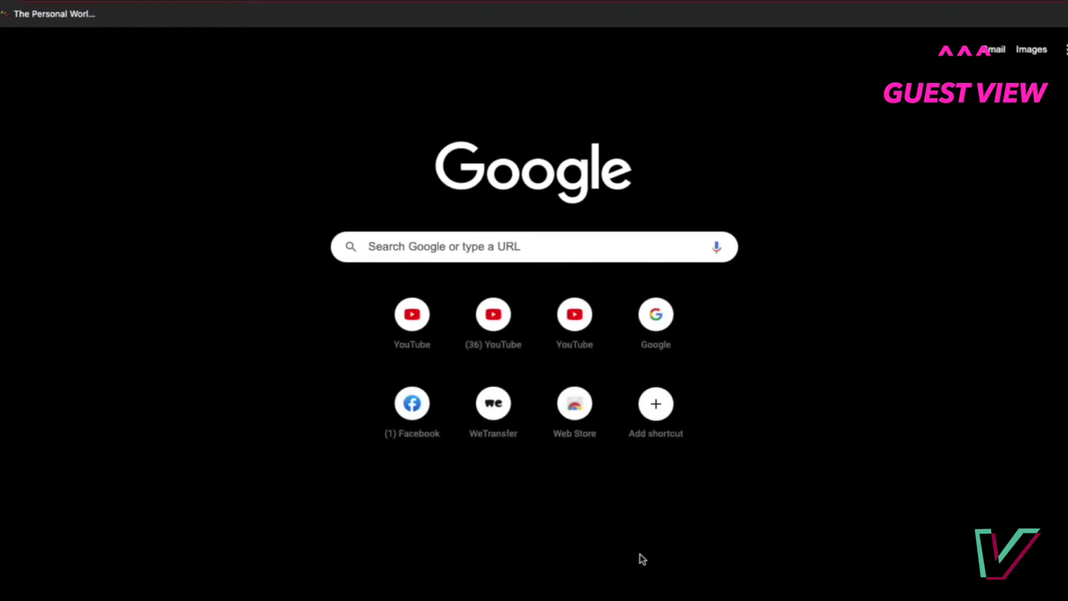
pyautogui.write('j')
pyautogui.press('BackSpace')
pyautogui.write('viar')
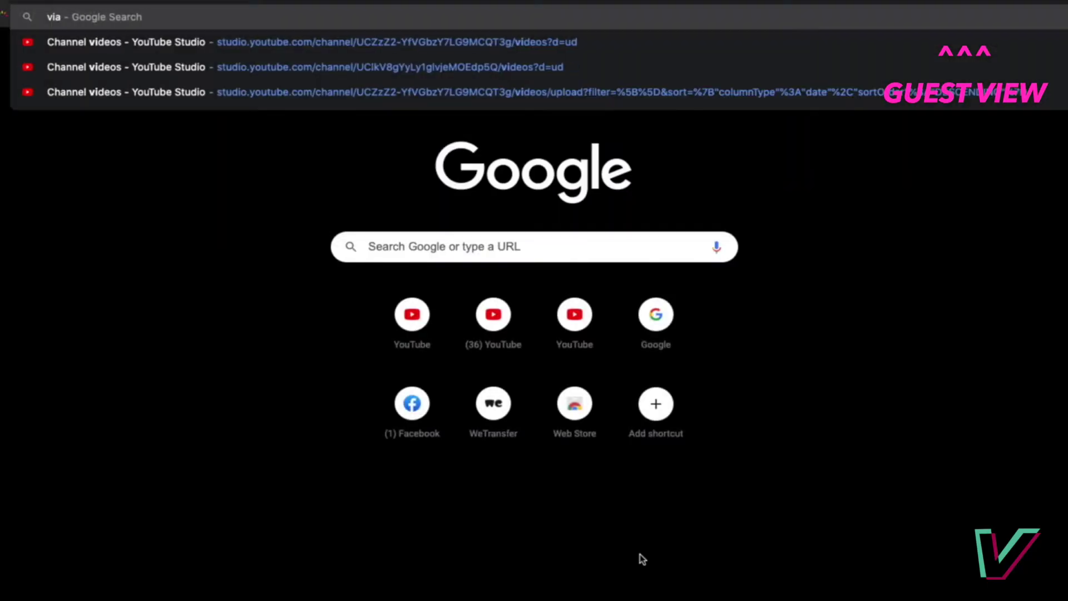
pyautogui.press('BackSpace')
pyautogui.press('BackSpace')
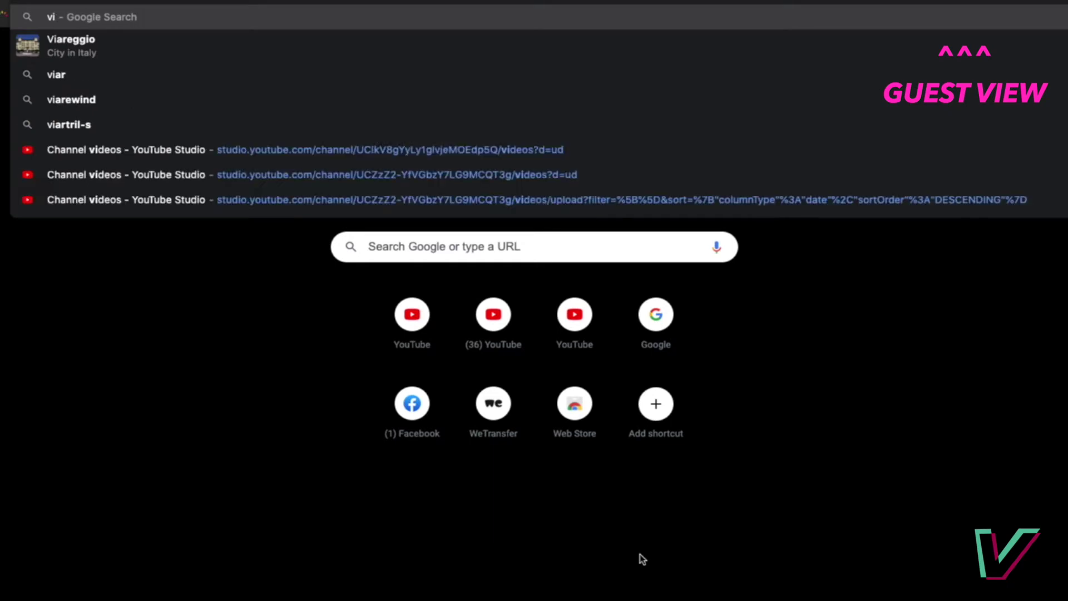
pyautogui.write('rable.com')
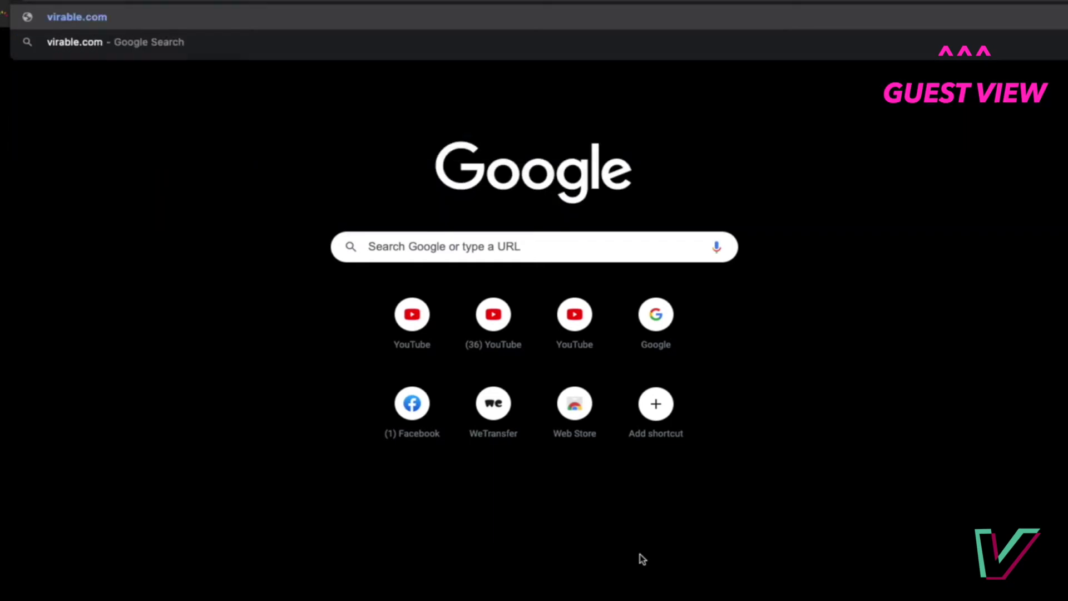
pyautogui.press('Return')
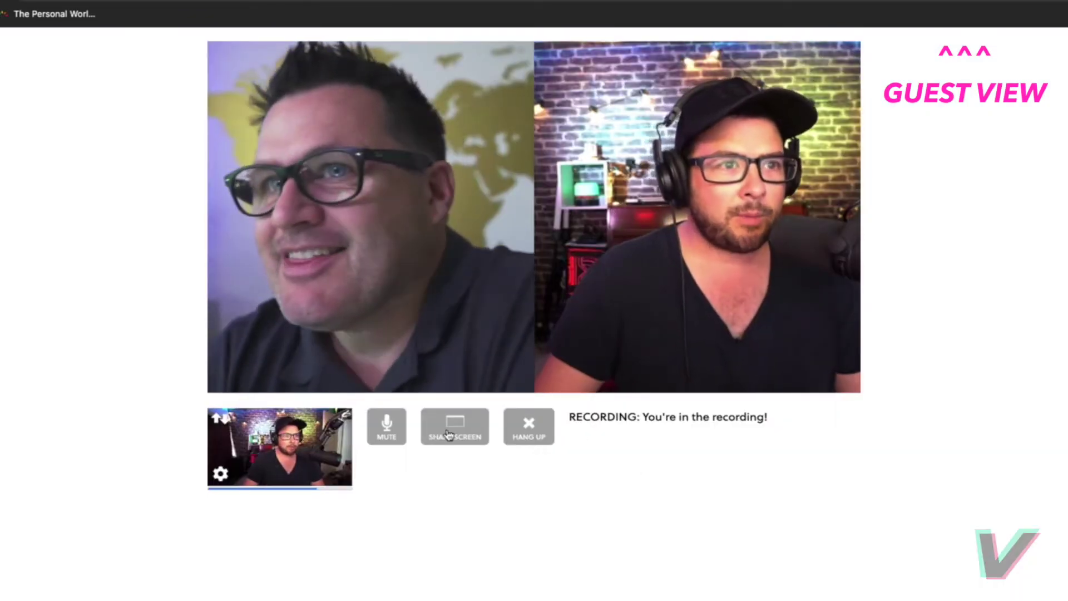
# Step: Share the HOME | Virable Hub browser tab into the interview call
pyautogui.click(445, 431)
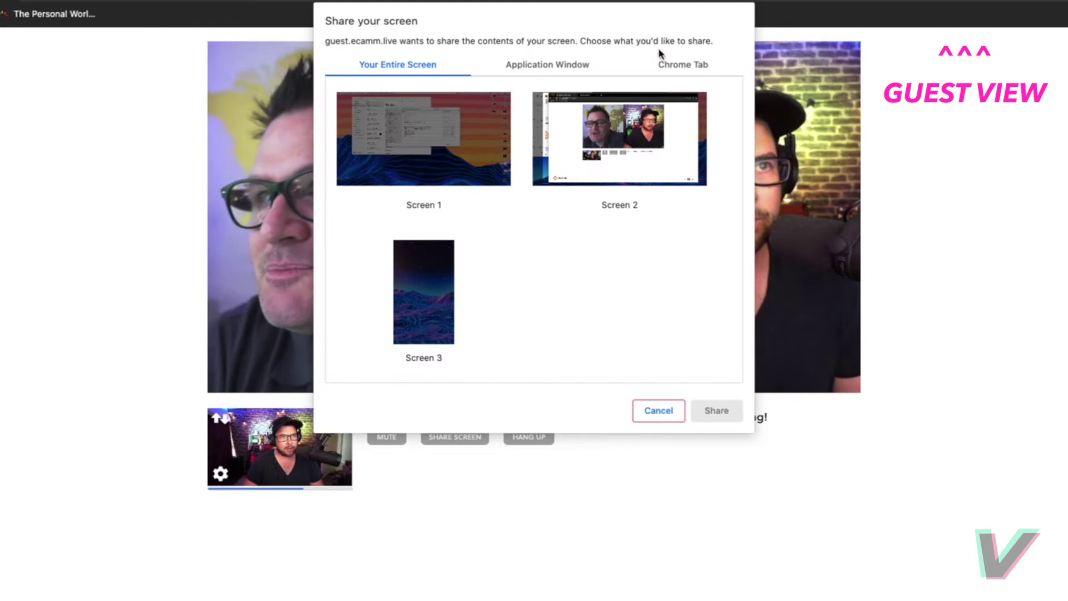
pyautogui.click(681, 64)
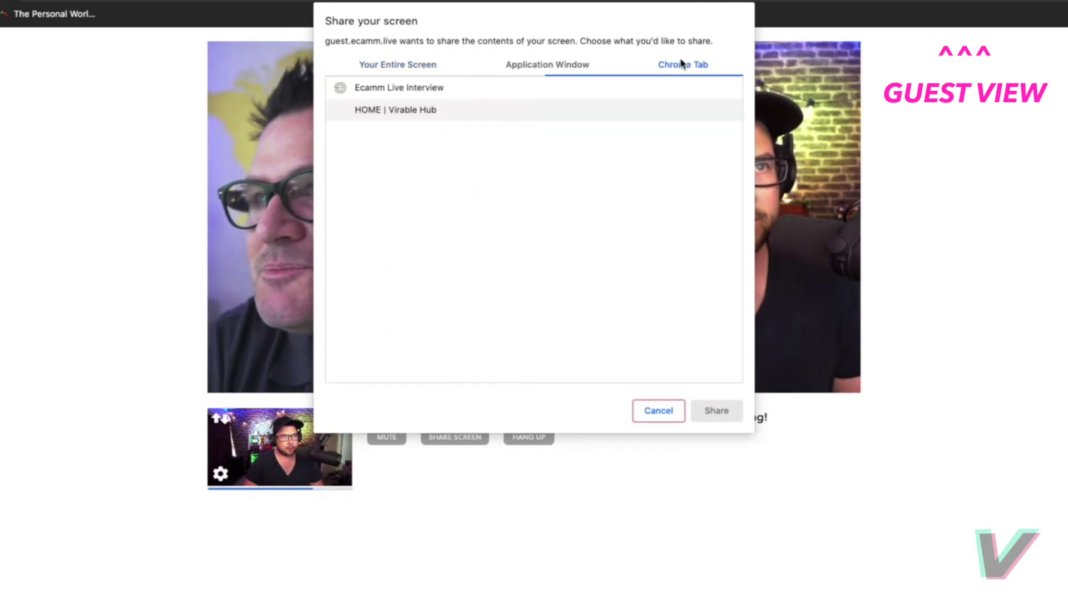
pyautogui.click(410, 112)
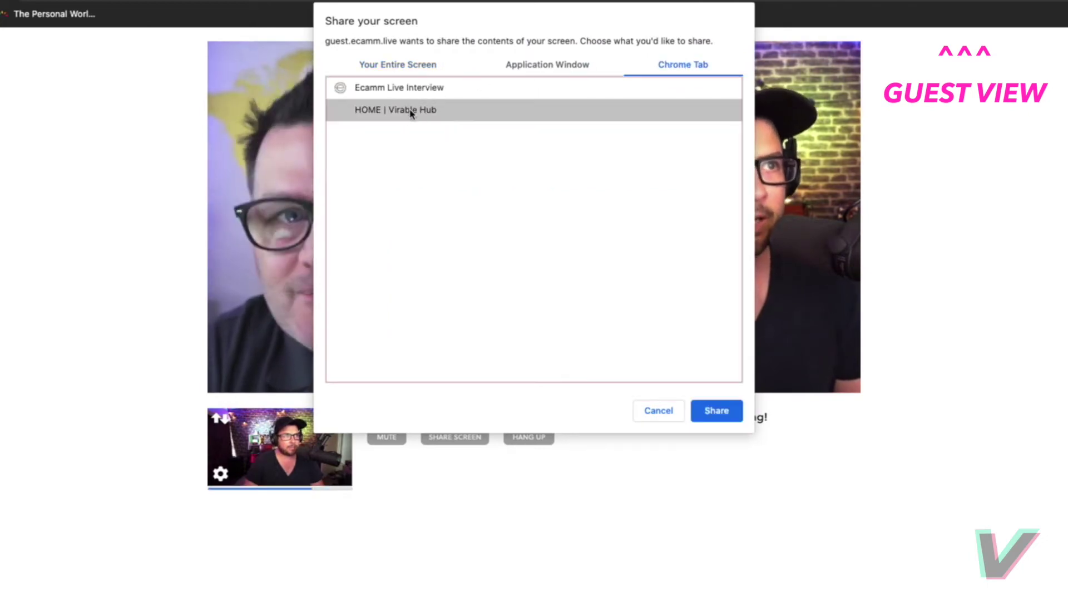
pyautogui.click(716, 410)
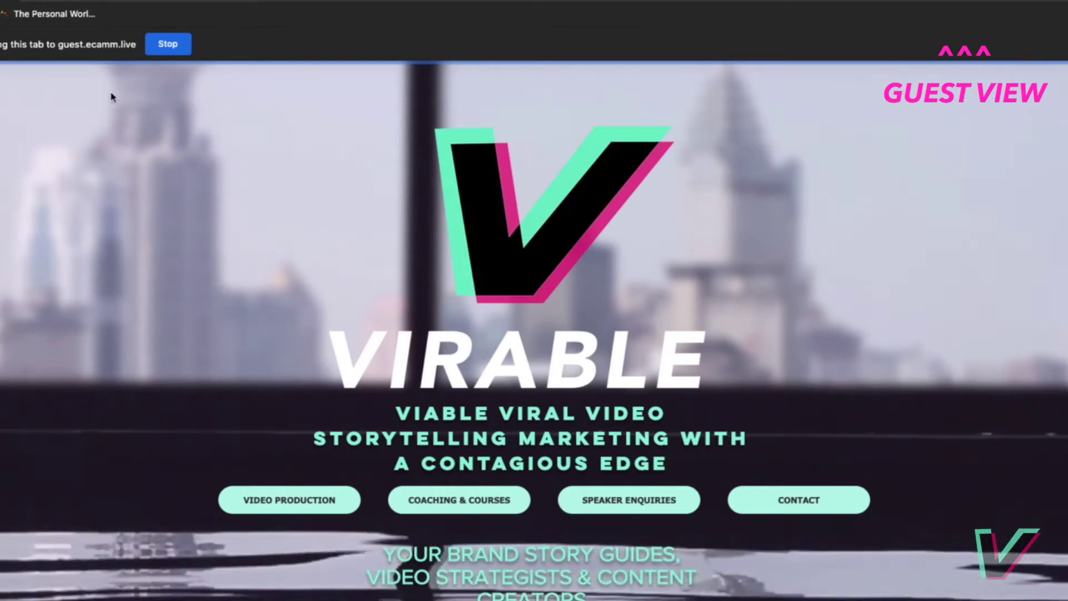
# Step: Put the shared Virable screen on air alone with SOLO
pyautogui.scroll(-3, 189, 306)
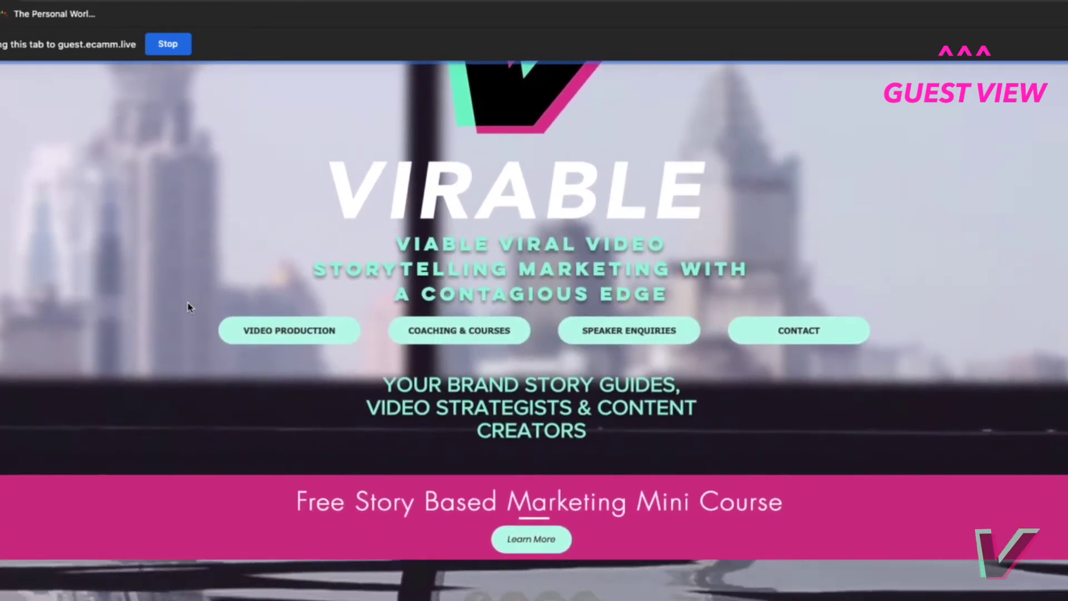
pyautogui.scroll(3, 189, 306)
pyautogui.scroll(-2, 190, 306)
pyautogui.scroll(-1, 189, 307)
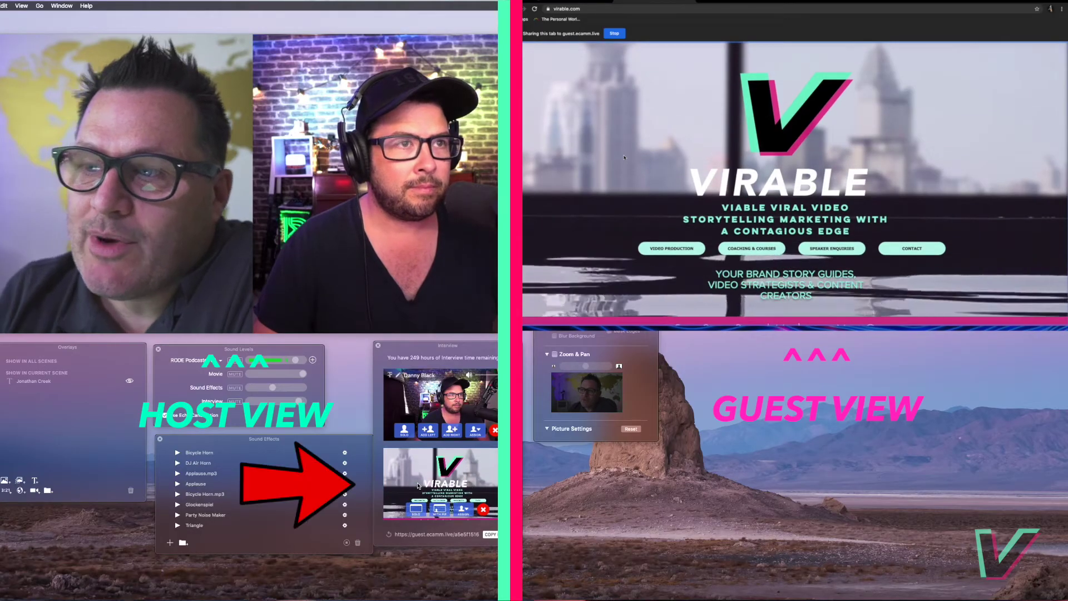
pyautogui.scroll(-3, 624, 157)
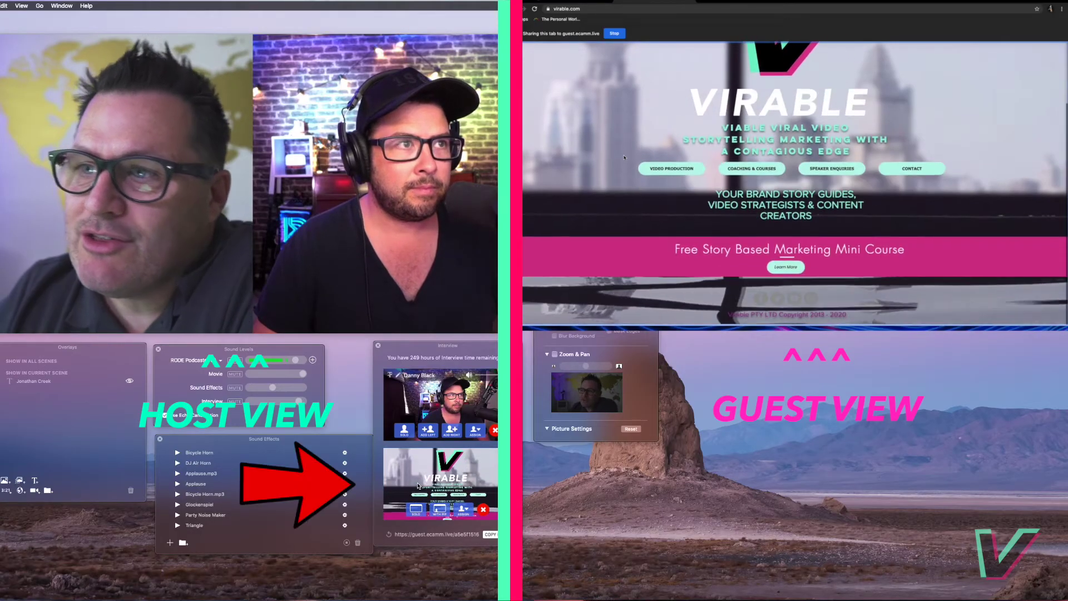
pyautogui.scroll(3, 624, 157)
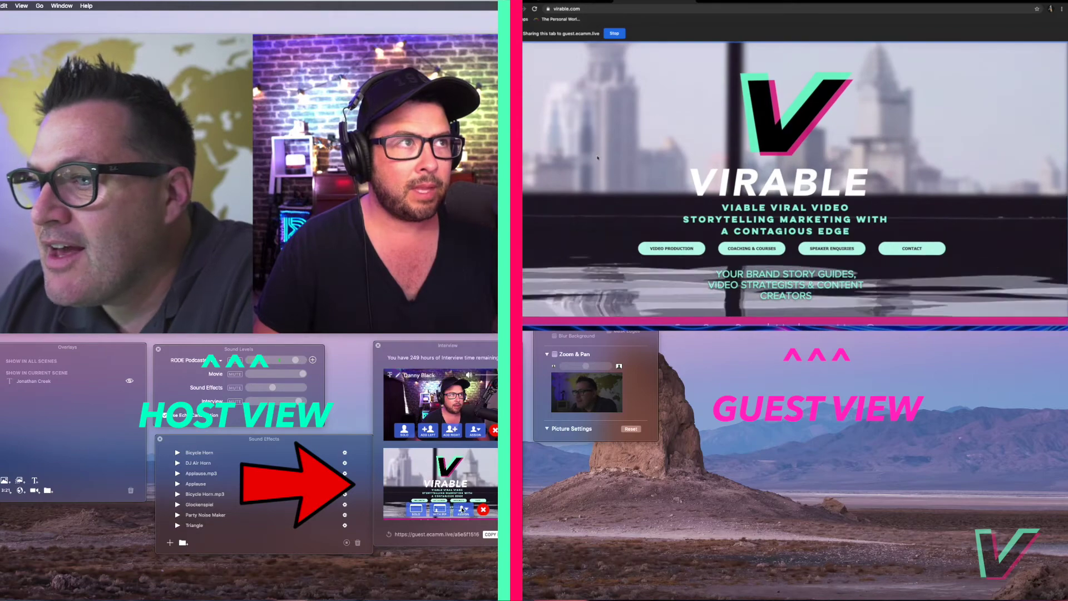
pyautogui.scroll(-3, 794, 178)
pyautogui.scroll(3, 794, 178)
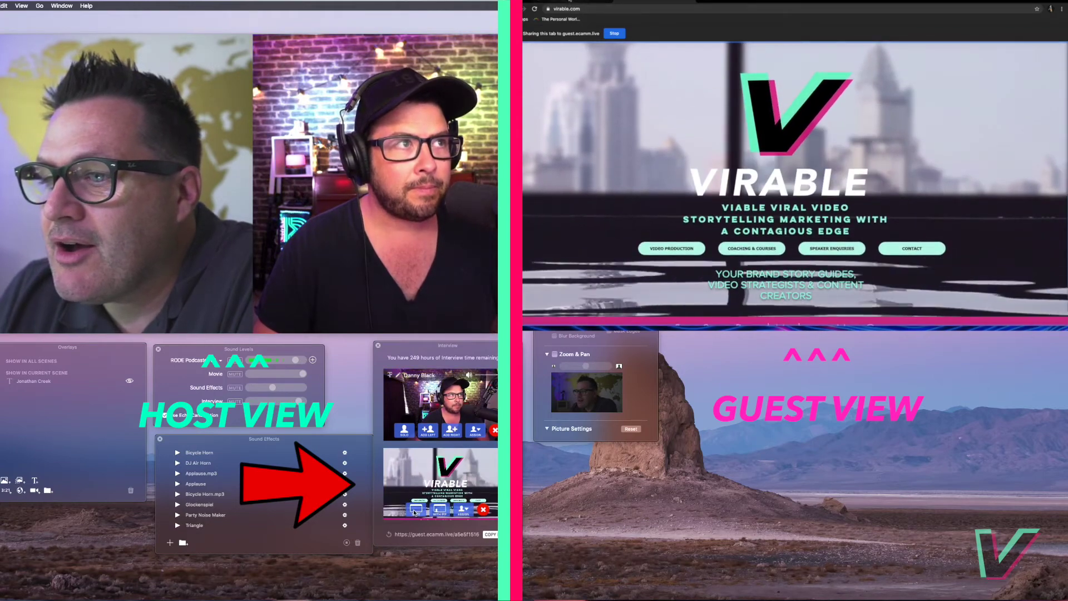
pyautogui.click(415, 509)
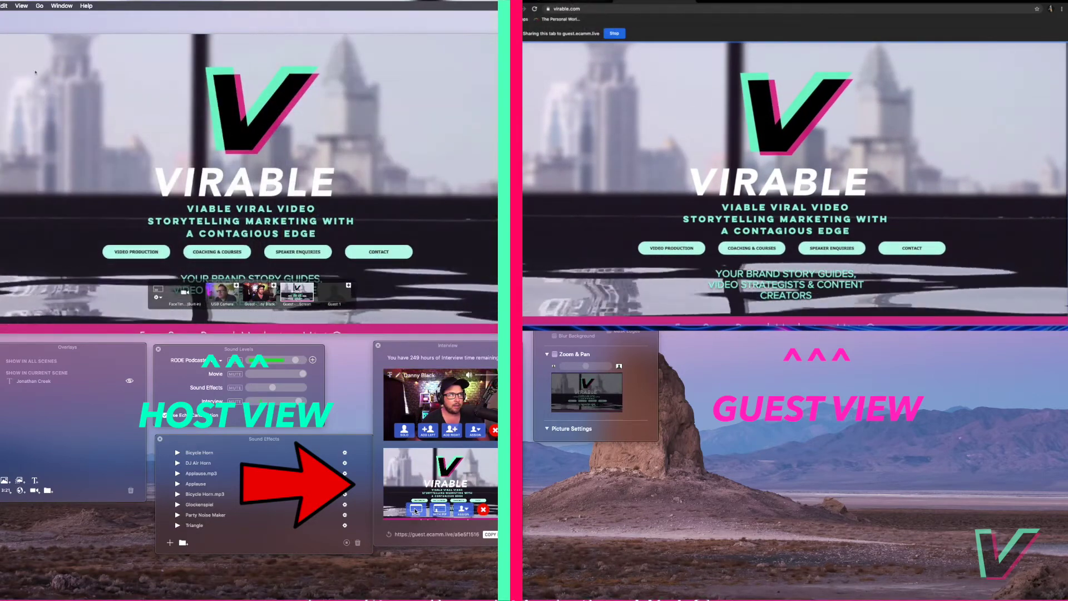
# Step: In the guest browser, switch to the interview page, return to virable.com, and follow a site link
pyautogui.click(575, 2)
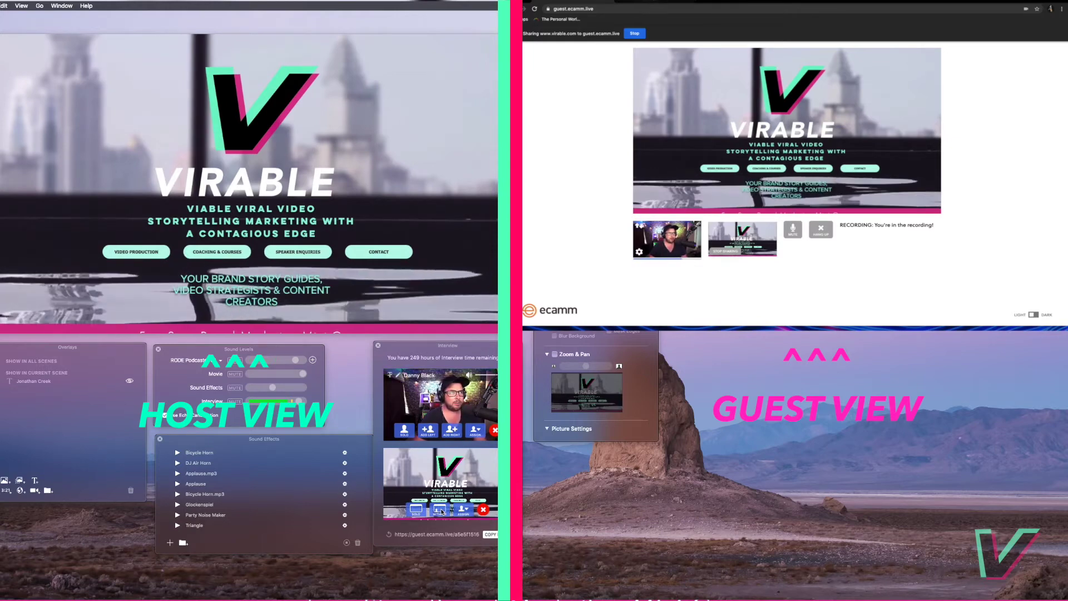
pyautogui.hotkey('ctrl', 'shift', 'Tab')
pyautogui.scroll(-3, 836, 170)
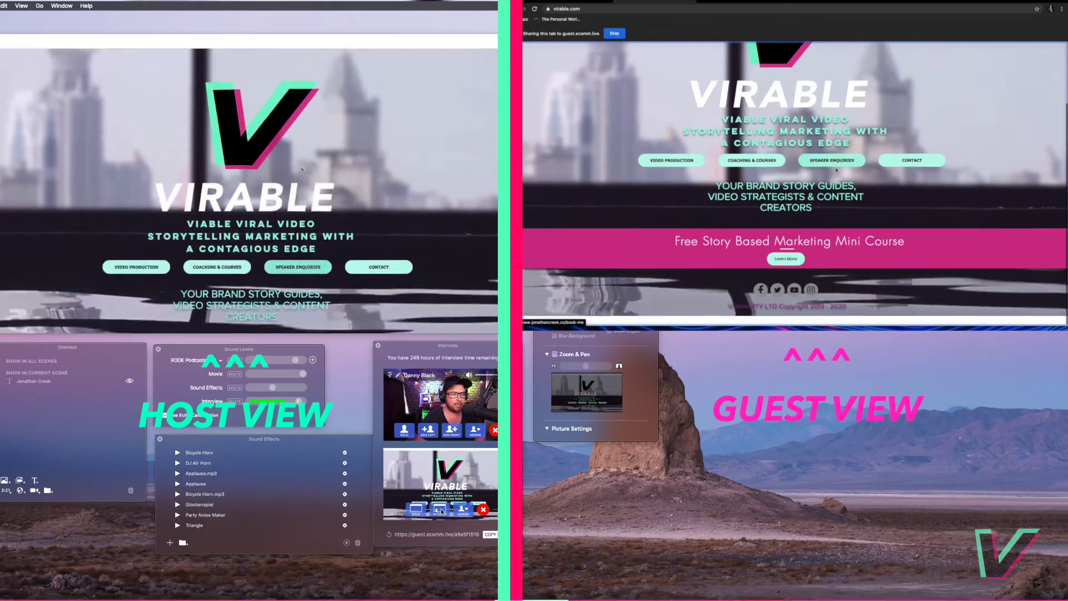
pyautogui.scroll(5, 636, 258)
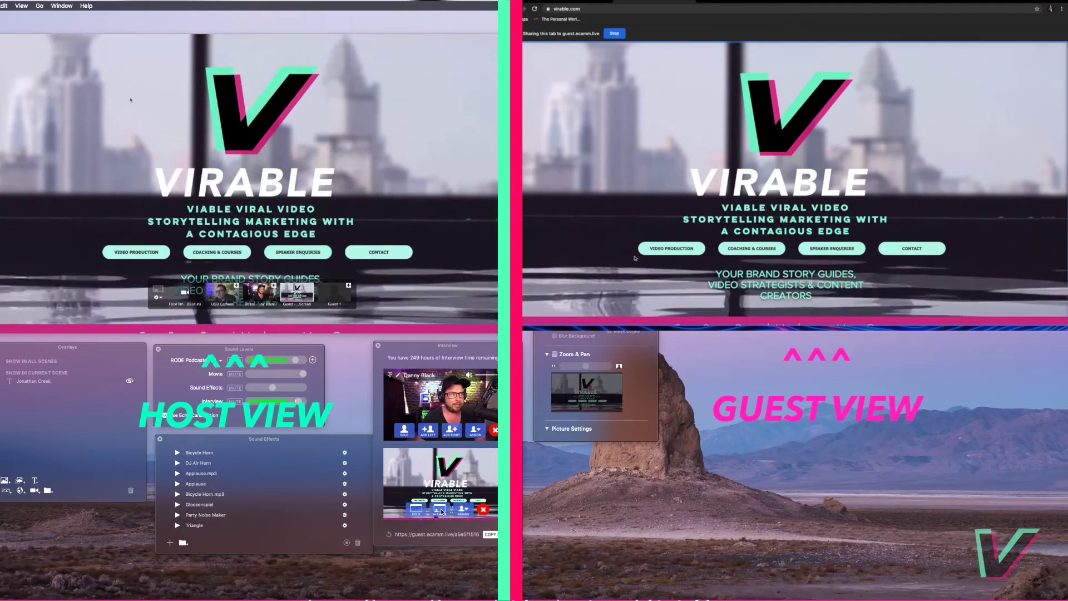
pyautogui.click(660, 252)
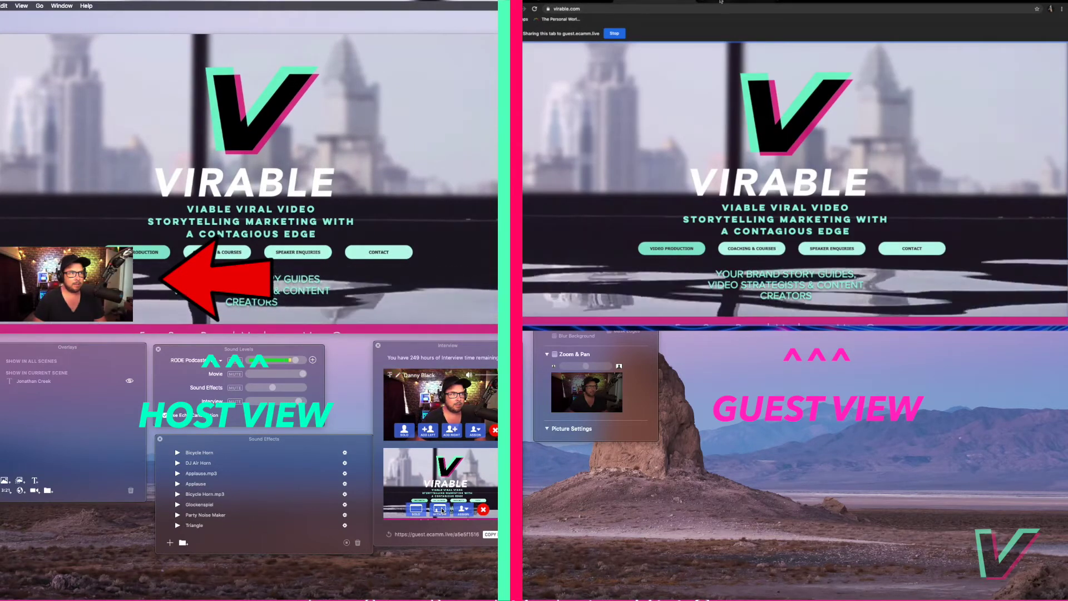
# Step: Check the share tile's Assign menu, then stop sharing the website tab from the guest's interview page
pyautogui.click(720, 2)
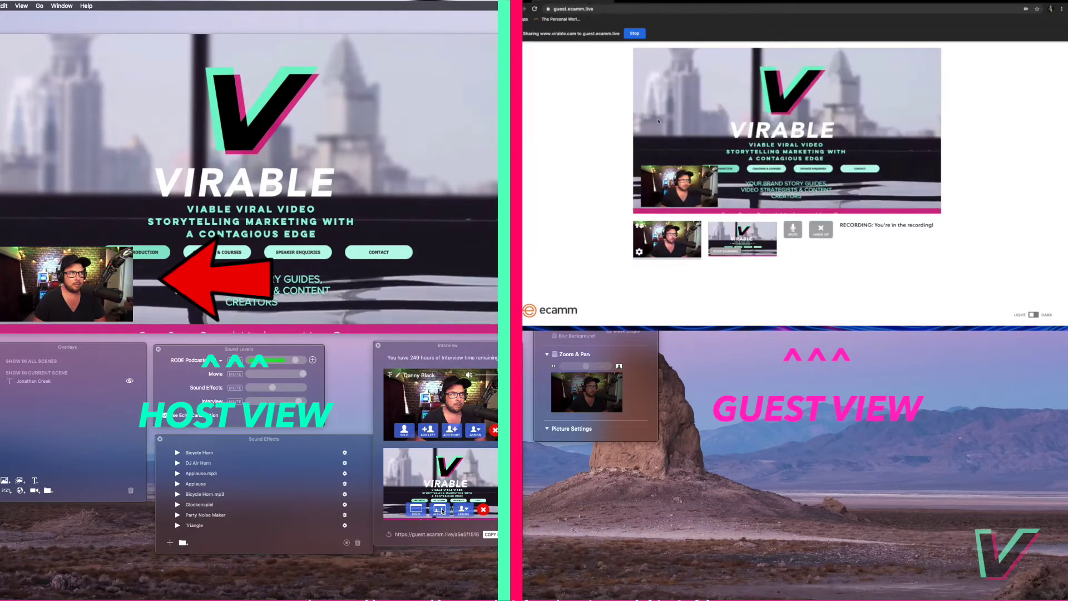
pyautogui.moveTo(54, 262)
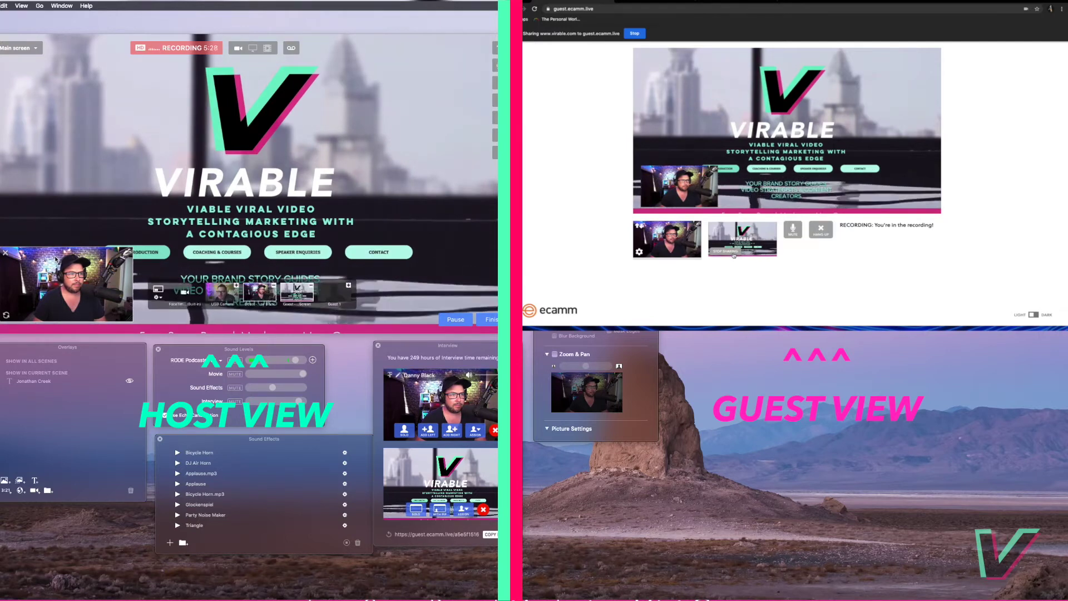
pyautogui.click(466, 512)
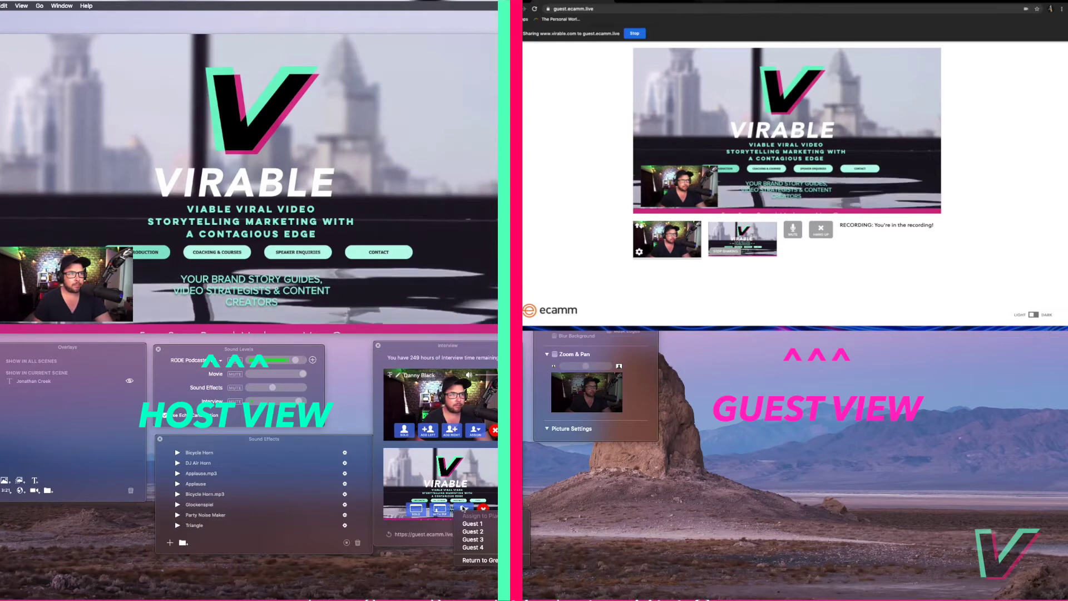
pyautogui.click(721, 2)
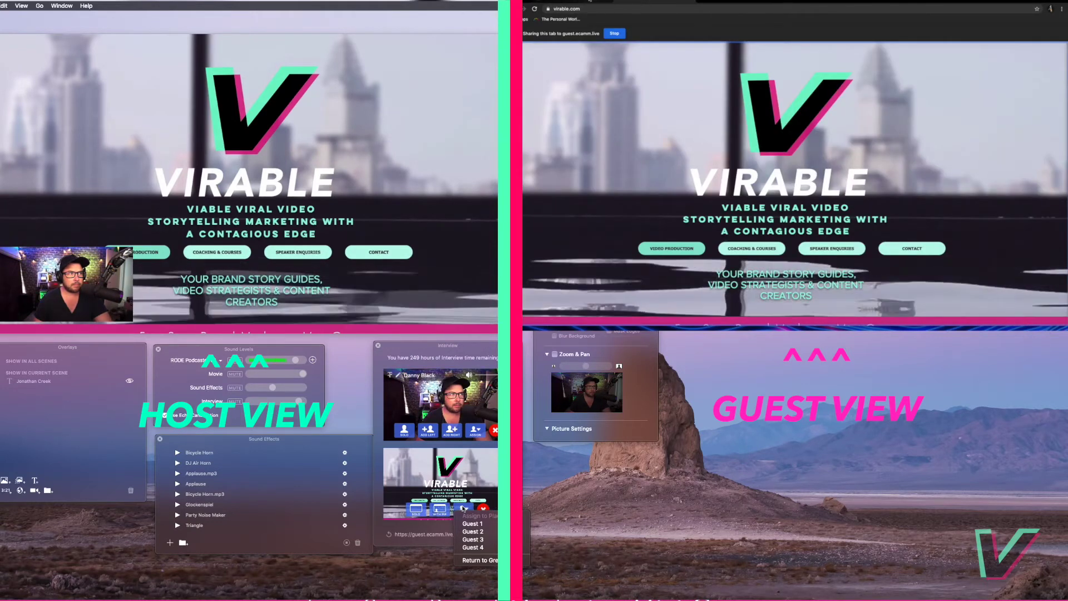
pyautogui.click(633, 5)
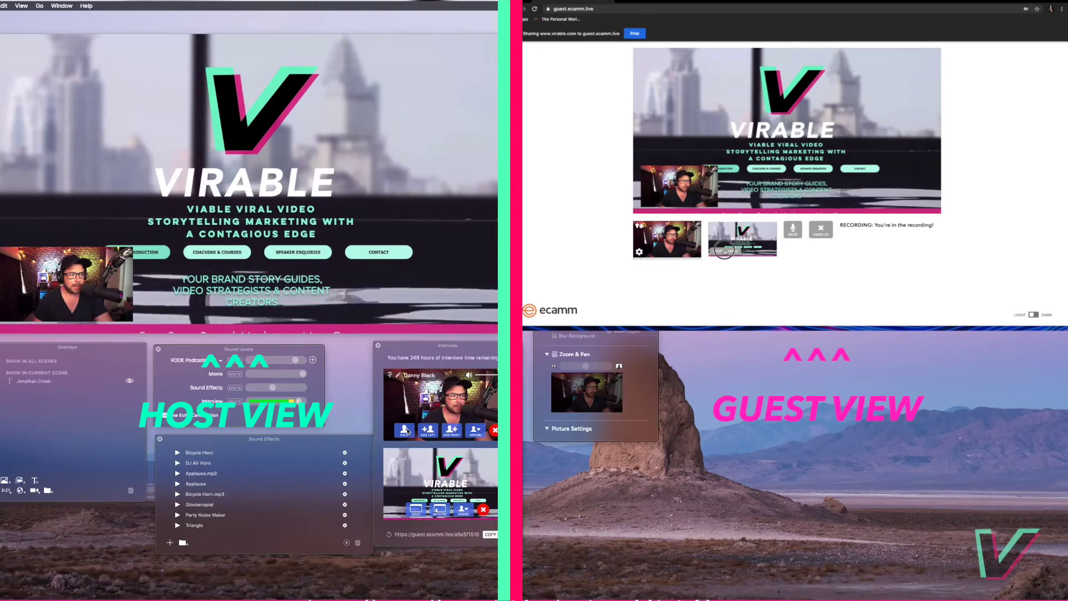
pyautogui.click(726, 252)
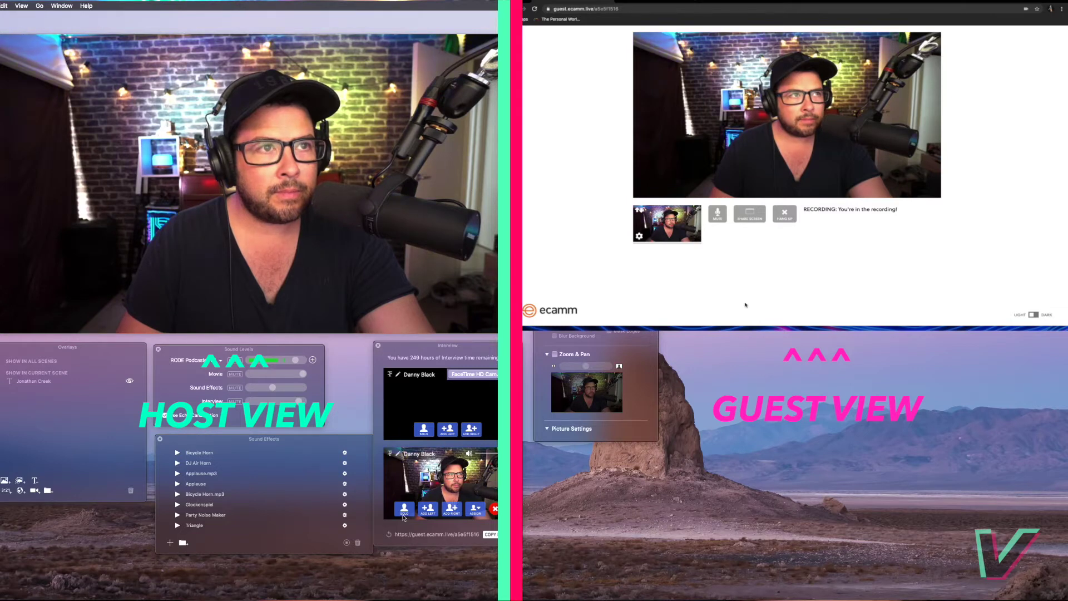
# Step: Assign the guest to Guest 1, show the host's USB Camera, and add the guest on the right
pyautogui.click(481, 511)
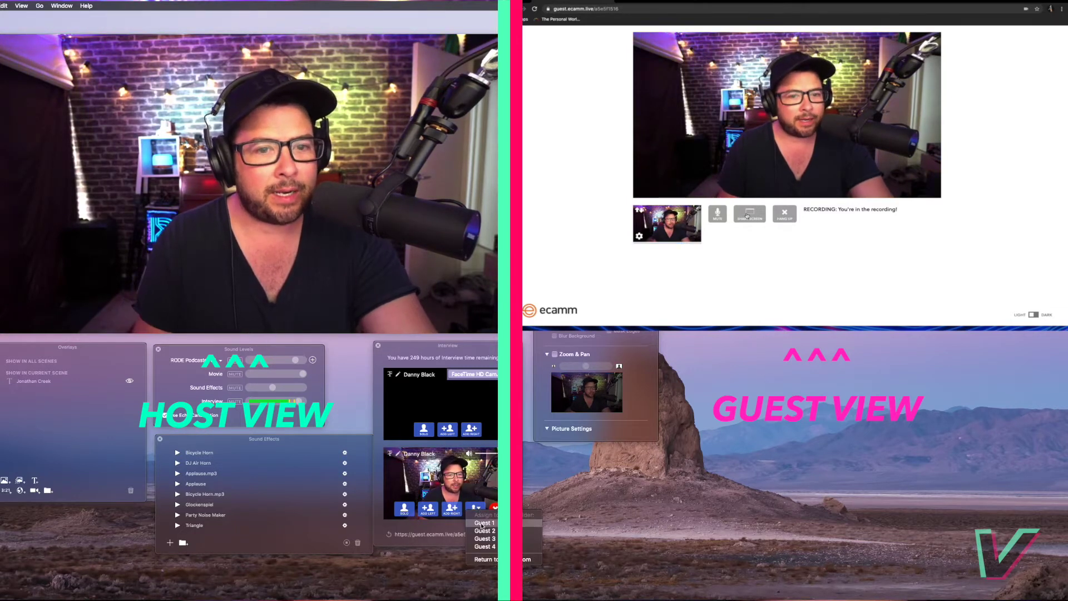
pyautogui.click(482, 523)
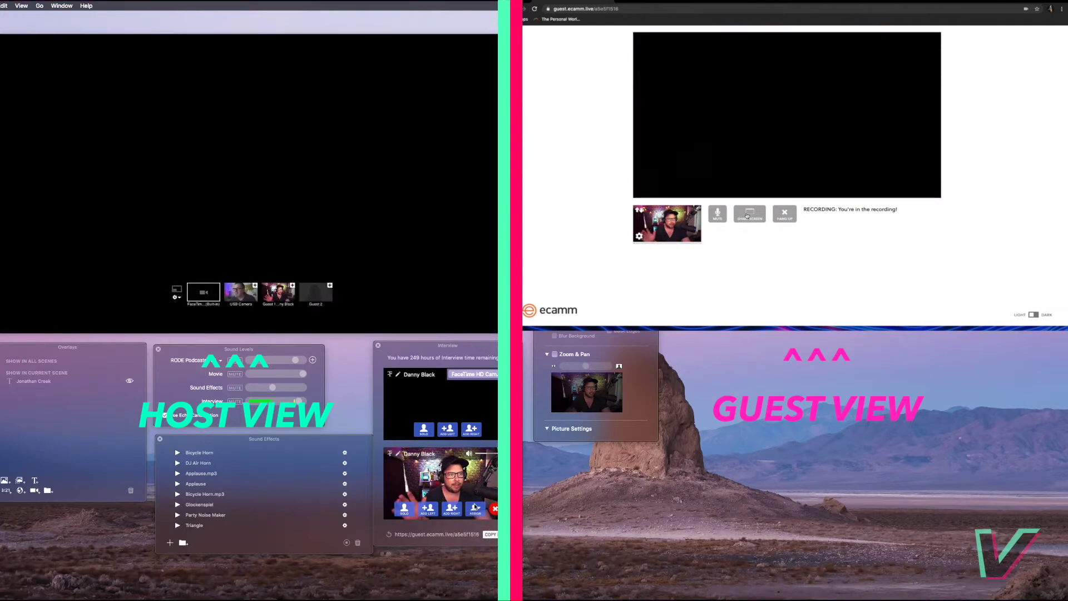
pyautogui.click(277, 294)
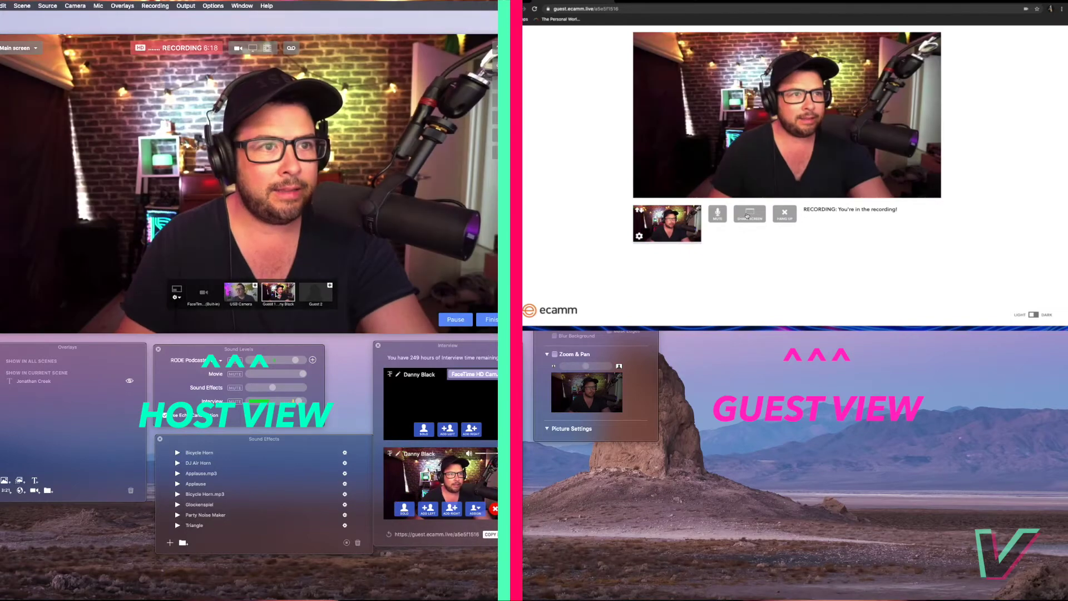
pyautogui.click(240, 290)
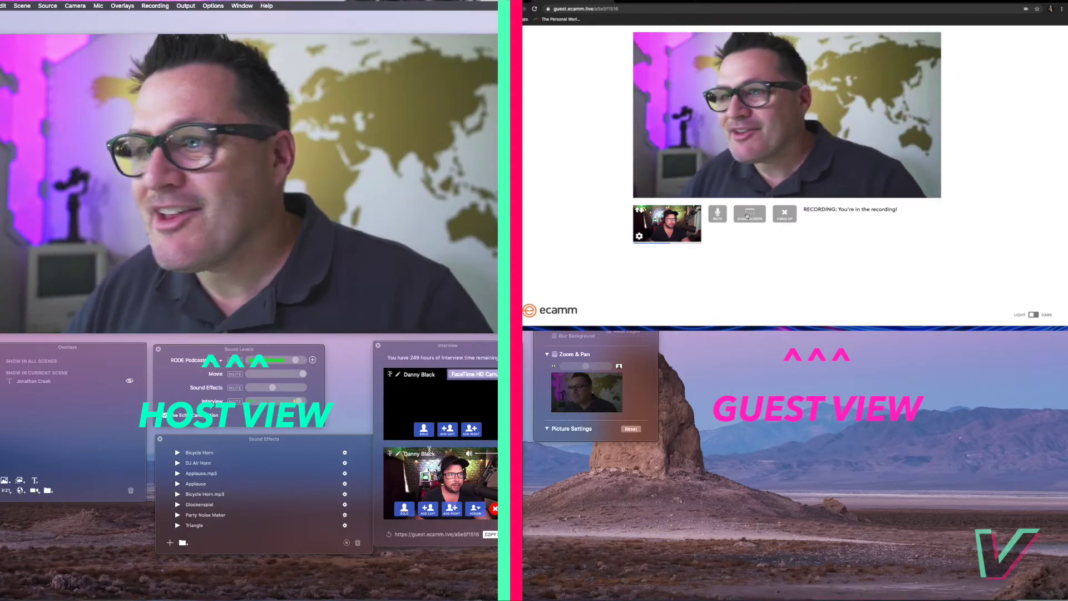
pyautogui.click(452, 509)
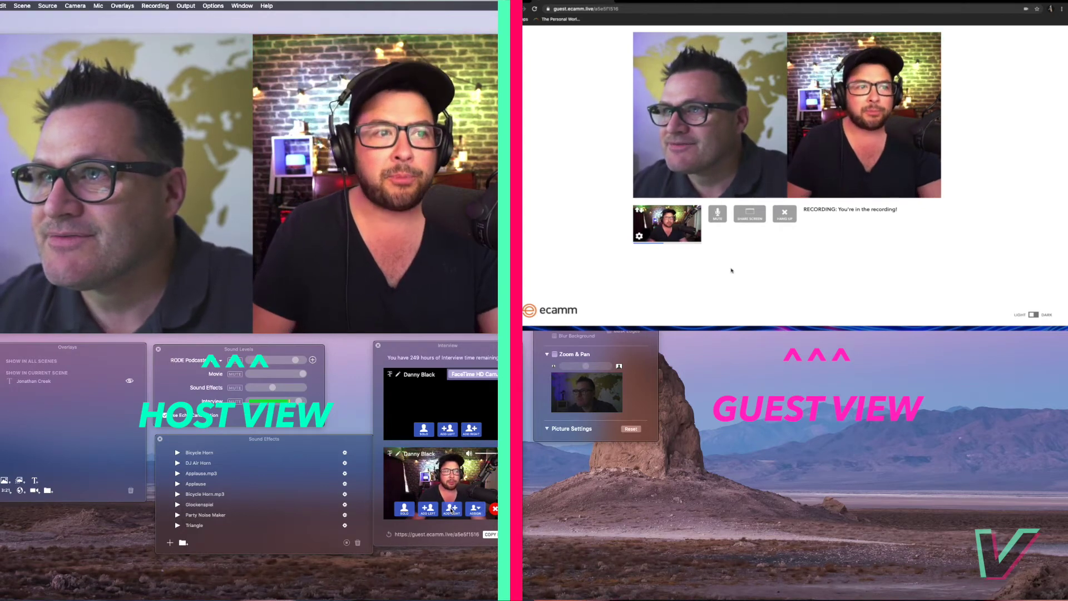
# Step: Hang up as the guest, then reconnect and join the interview again
pyautogui.click(784, 216)
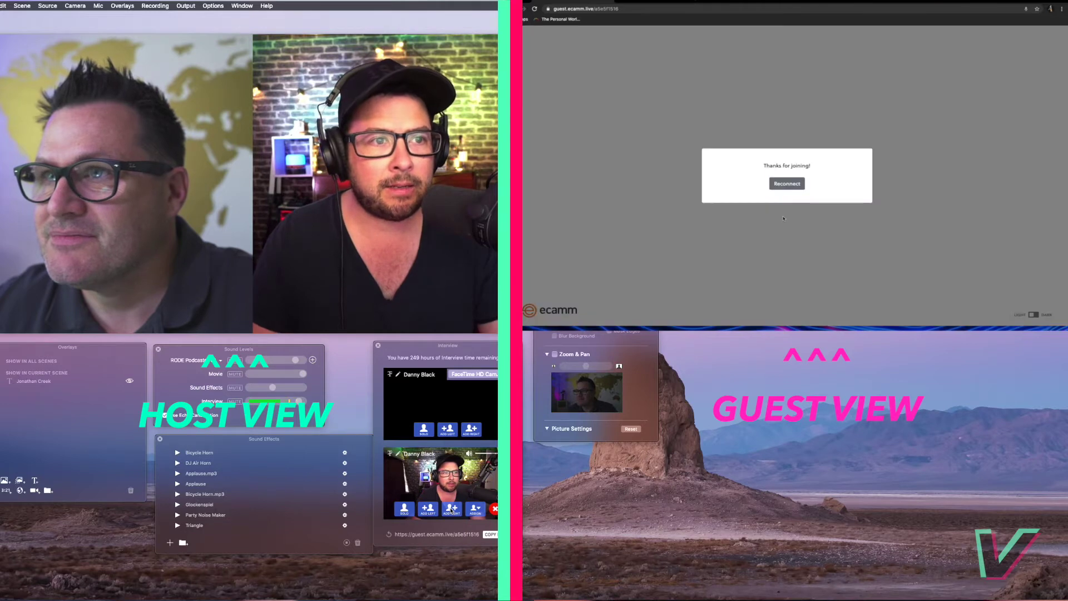
pyautogui.click(784, 184)
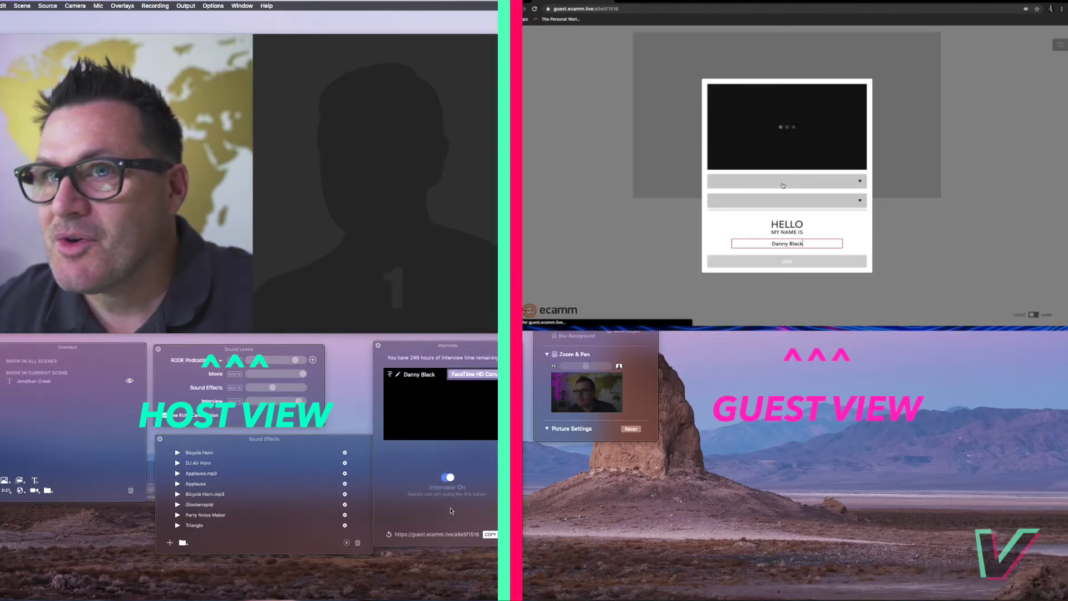
pyautogui.click(789, 262)
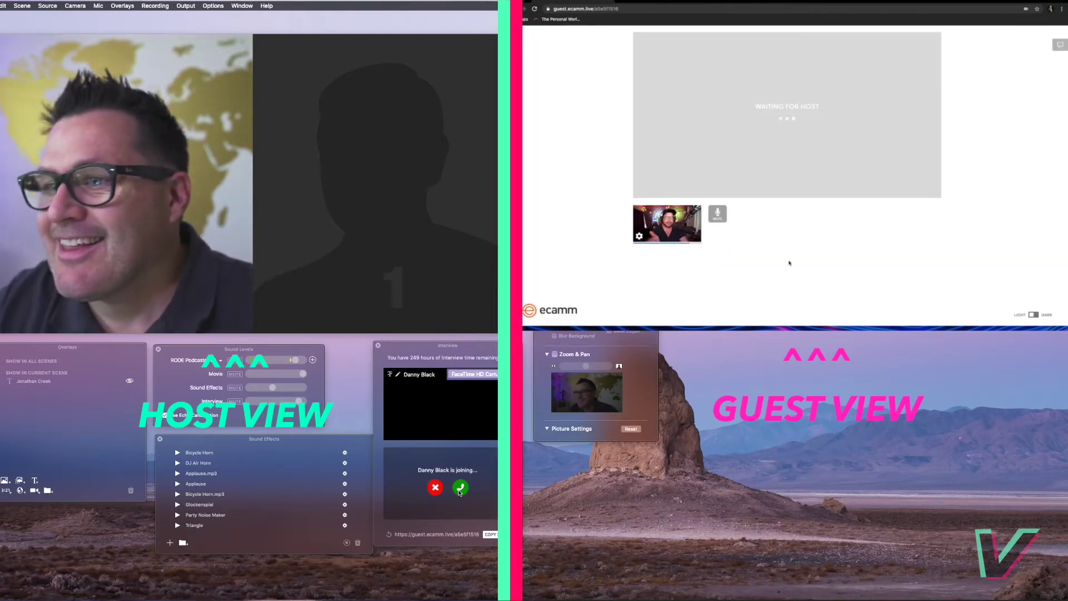
# Step: Accept the returning guest's join request in the Interview window
pyautogui.click(460, 489)
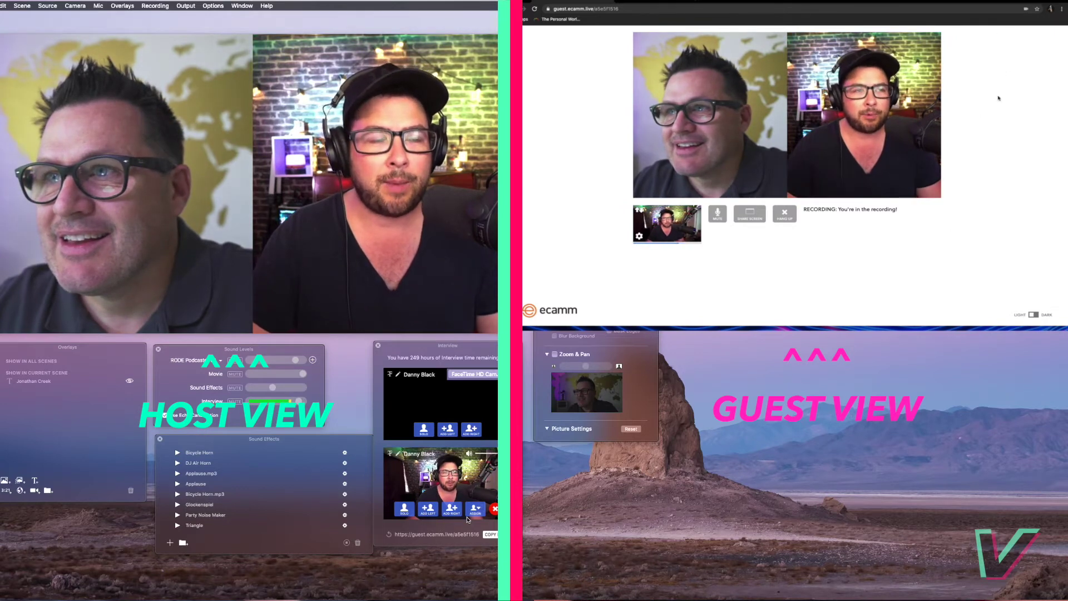
pyautogui.click(1025, 9)
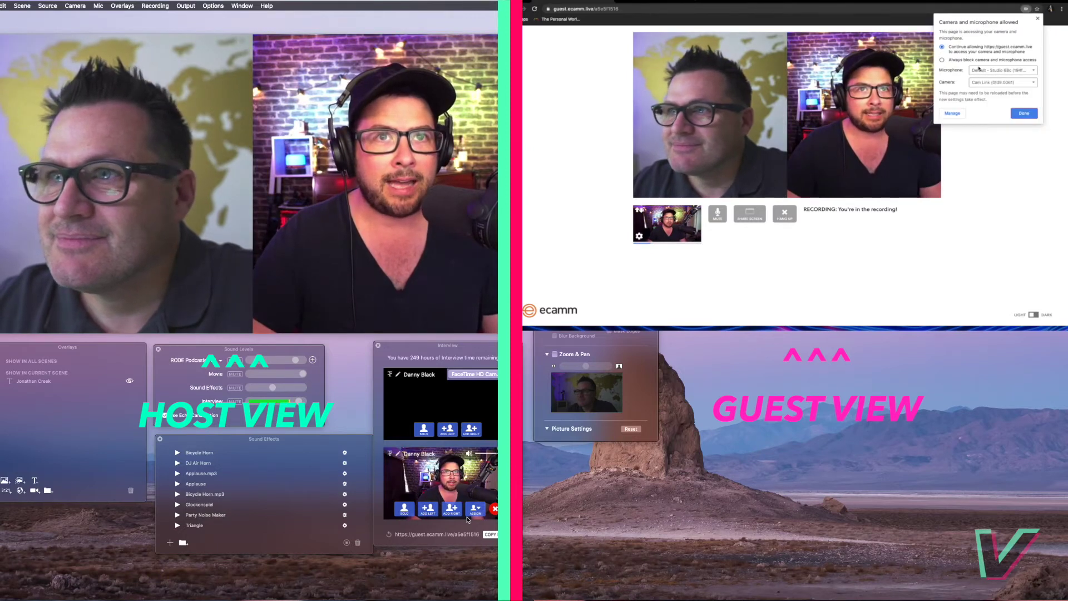
pyautogui.moveTo(347, 166)
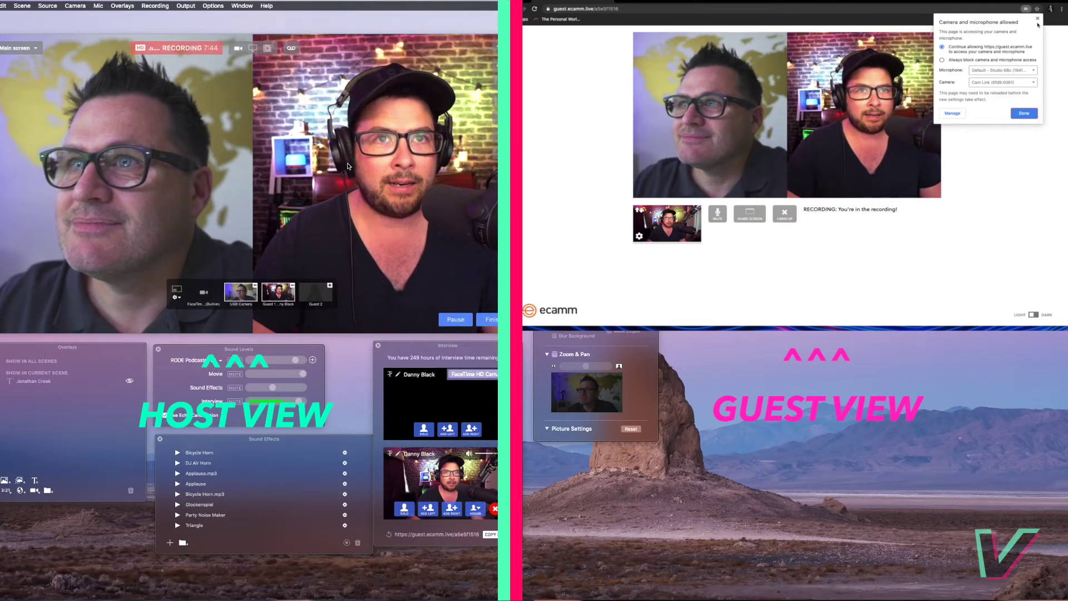
pyautogui.click(1023, 113)
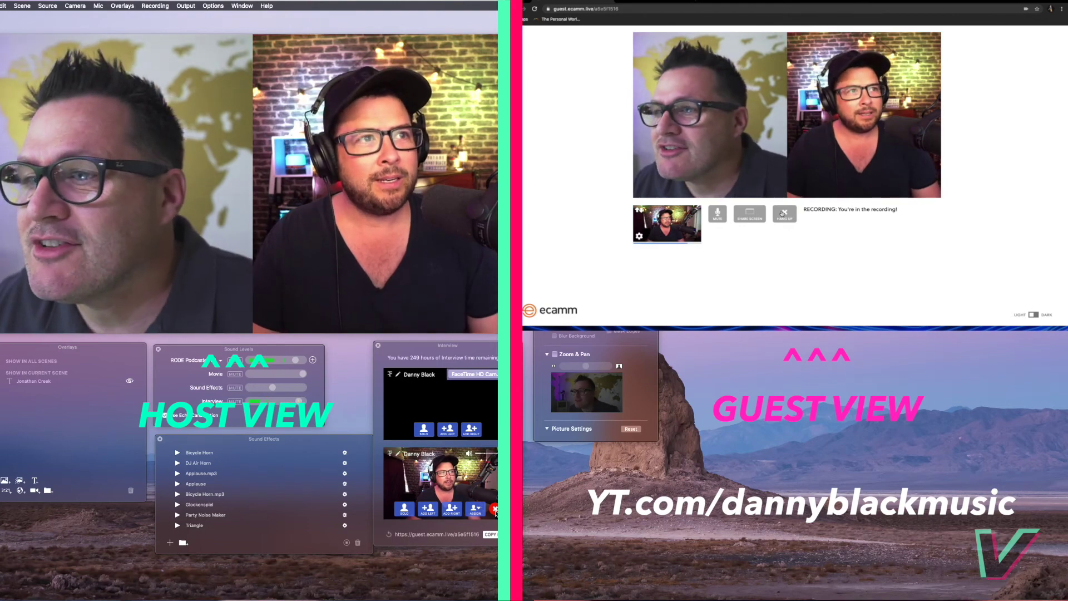
# Step: Hang up the call from the guest's browser window
pyautogui.click(783, 213)
pyautogui.moveTo(214, 314)
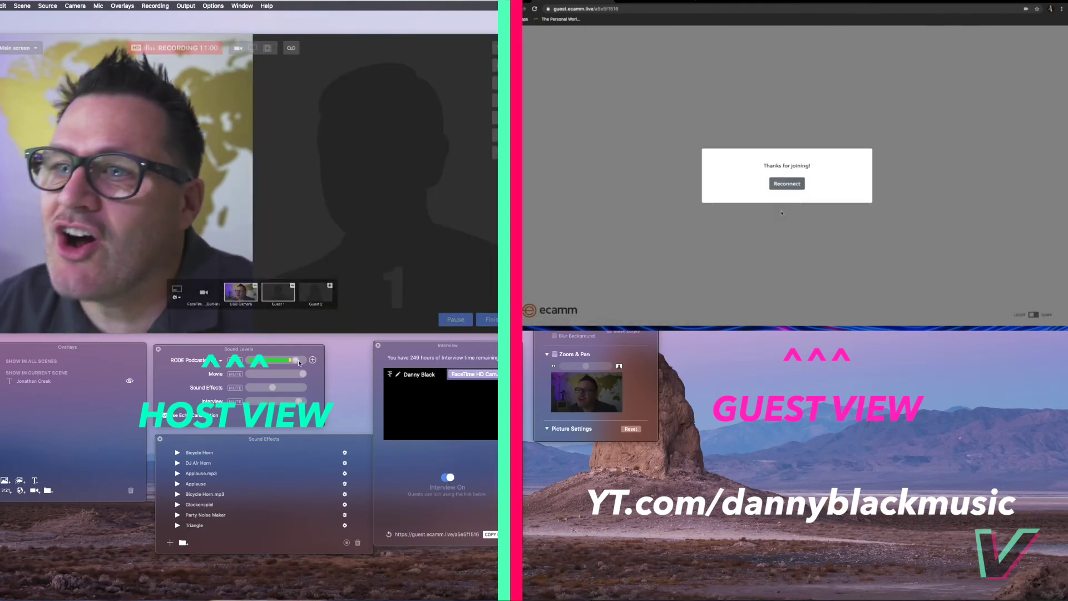